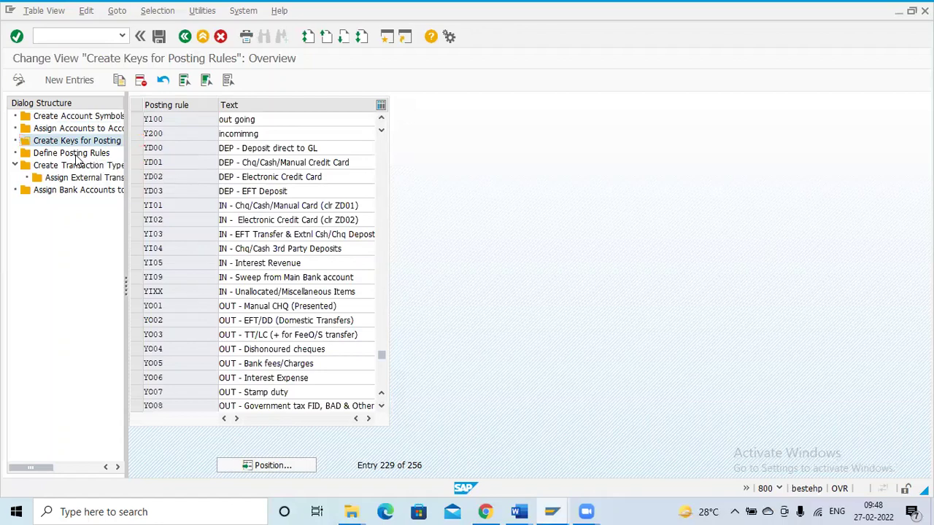
# Step: Add a new entry under Define Posting Rules for posting rule y100 with posting area 1, Bank accounting
pyautogui.doubleClick(76, 153)
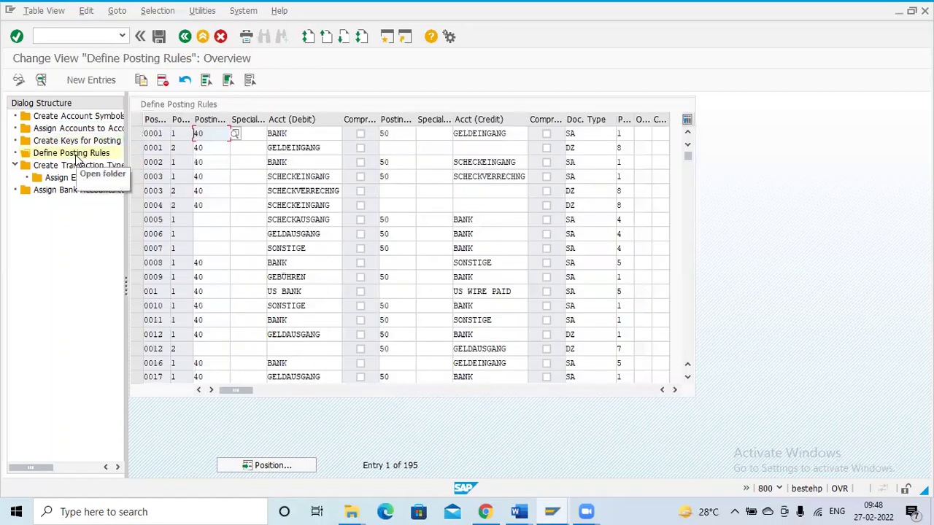
pyautogui.click(108, 85)
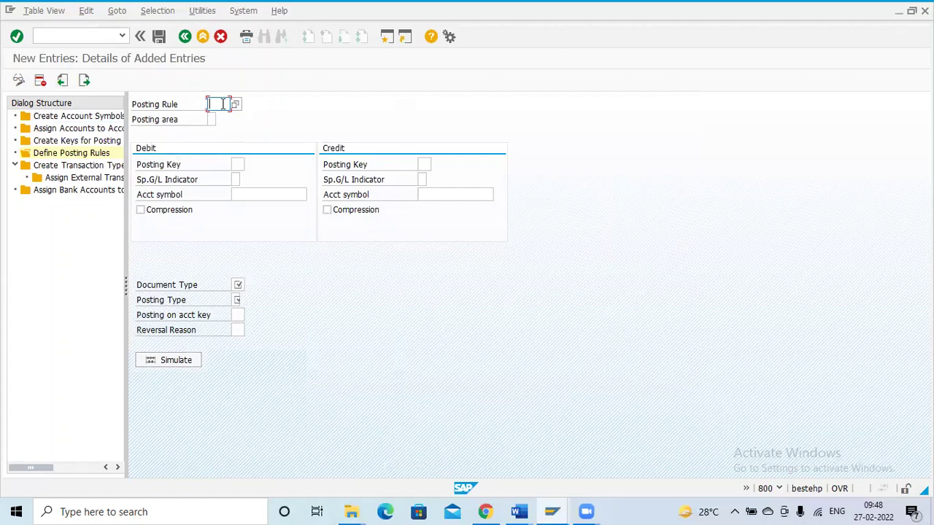
pyautogui.write('y100')
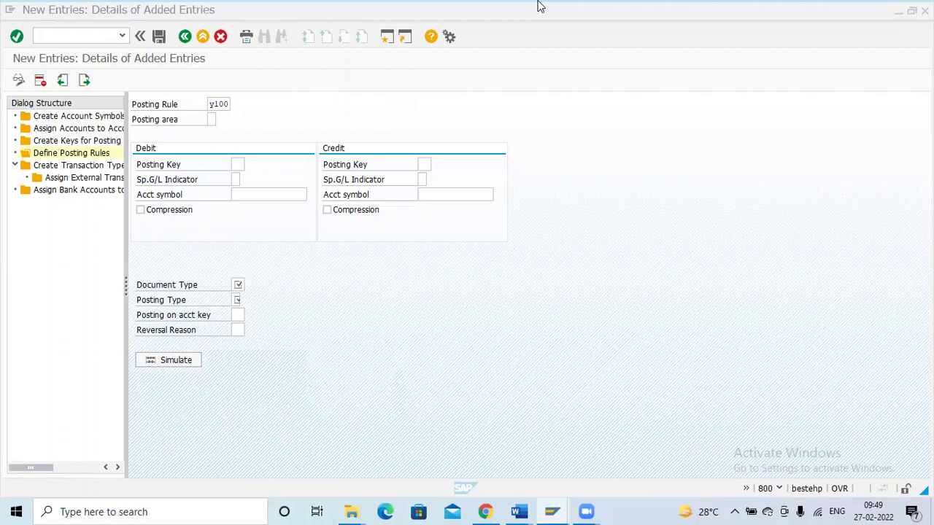
pyautogui.click(261, 106)
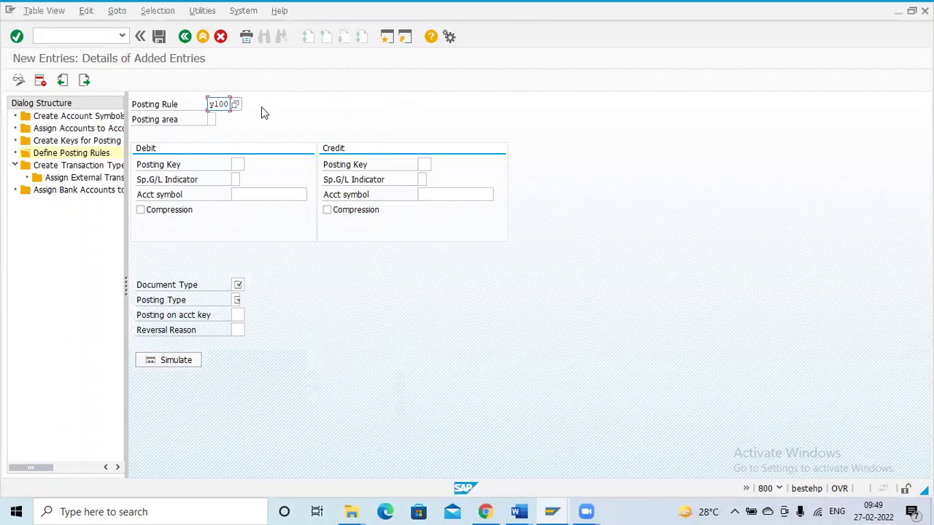
pyautogui.click(216, 118)
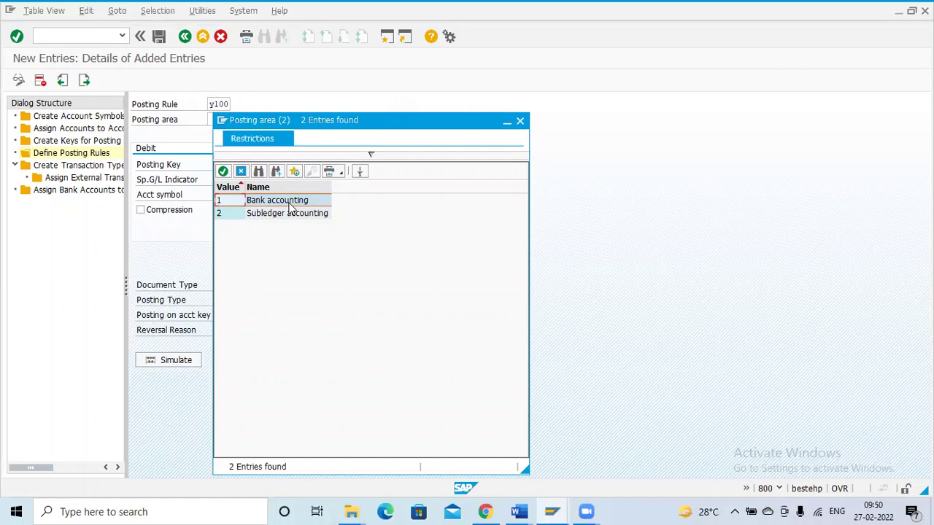
pyautogui.doubleClick(289, 203)
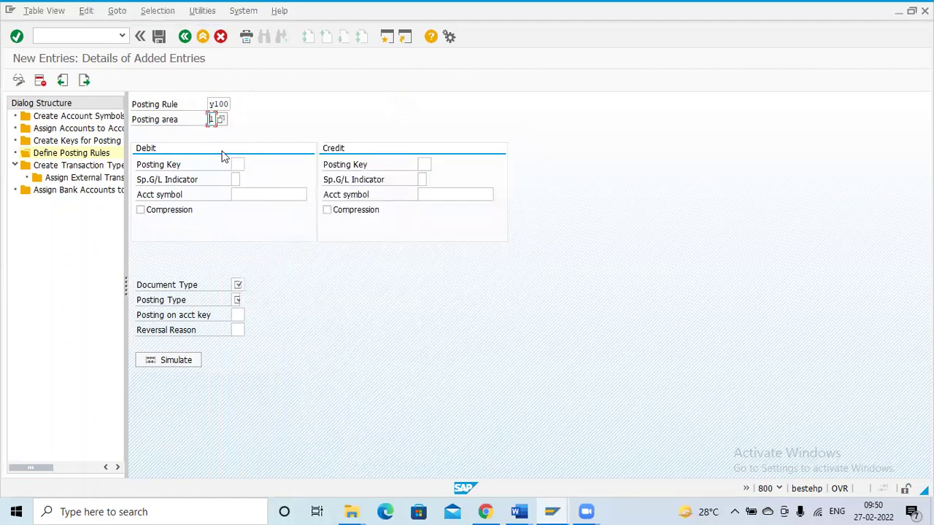
# Step: Launch Word and create a blank document for explanatory notes
pyautogui.press('super+r')
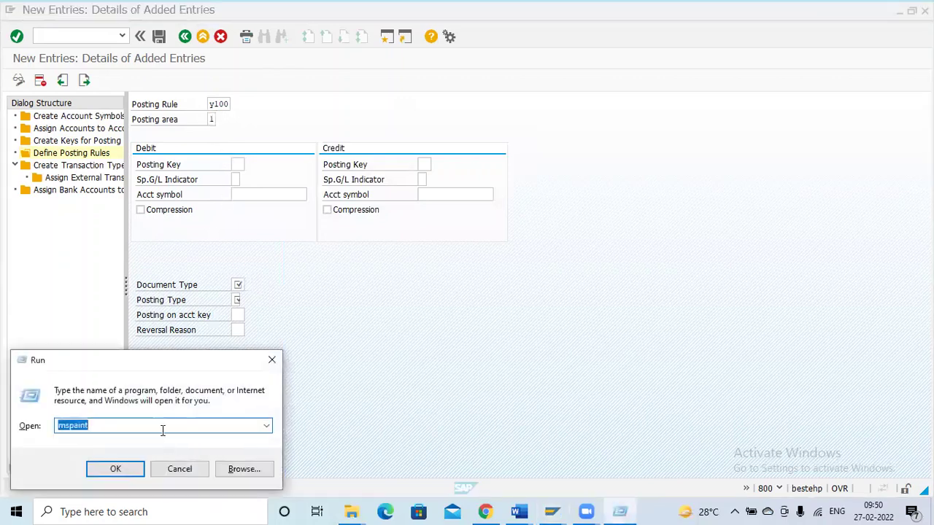
pyautogui.write('winword')
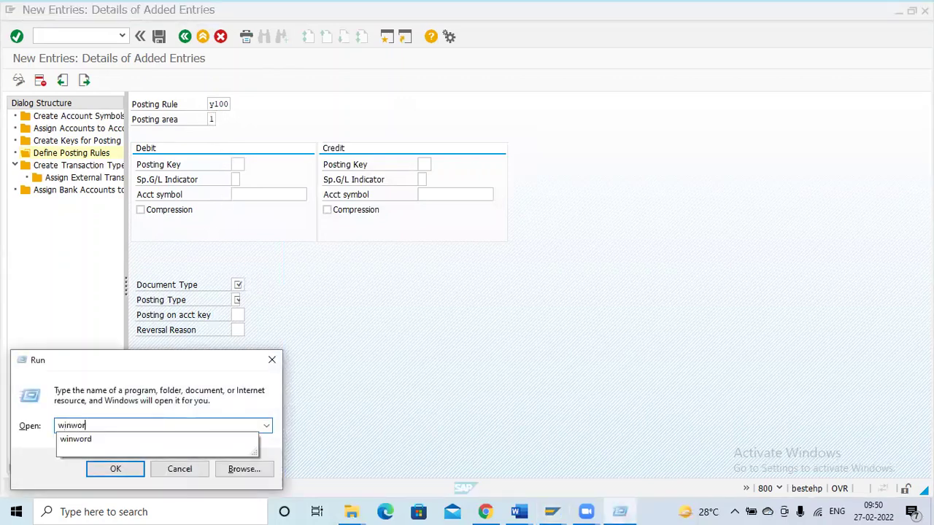
pyautogui.press('Return')
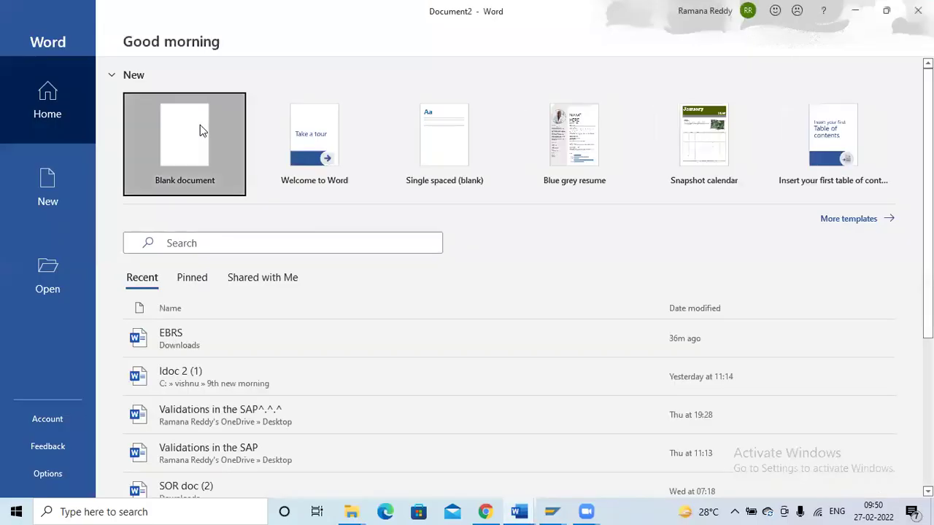
pyautogui.click(200, 129)
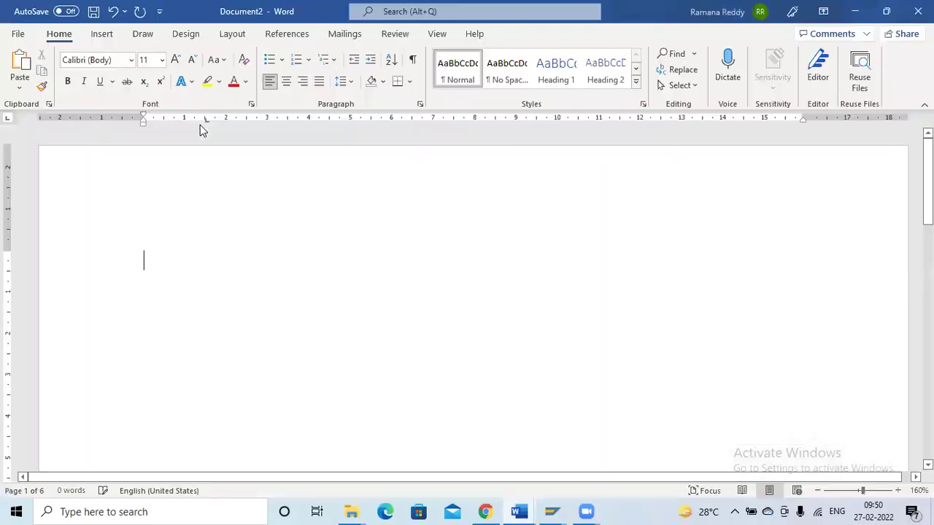
pyautogui.hotkey('alt', 'Tab')
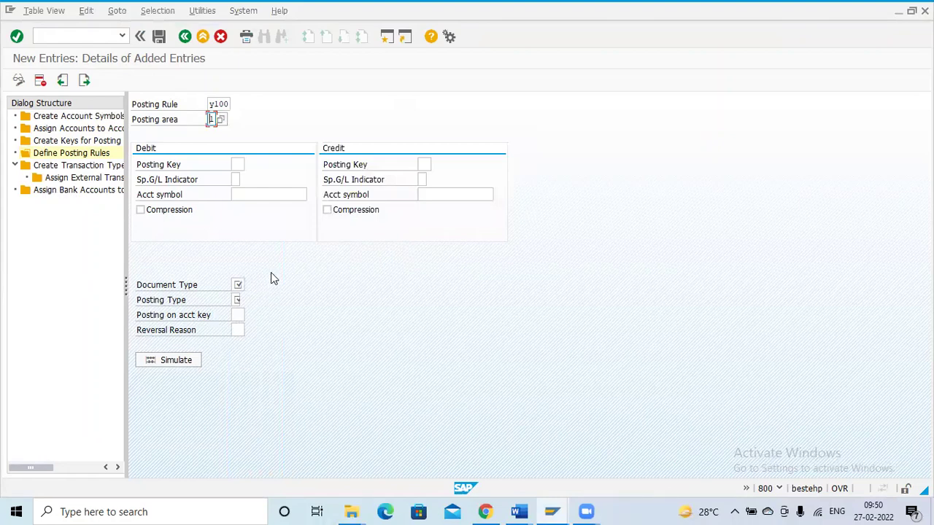
pyautogui.hotkey('alt', 'Tab')
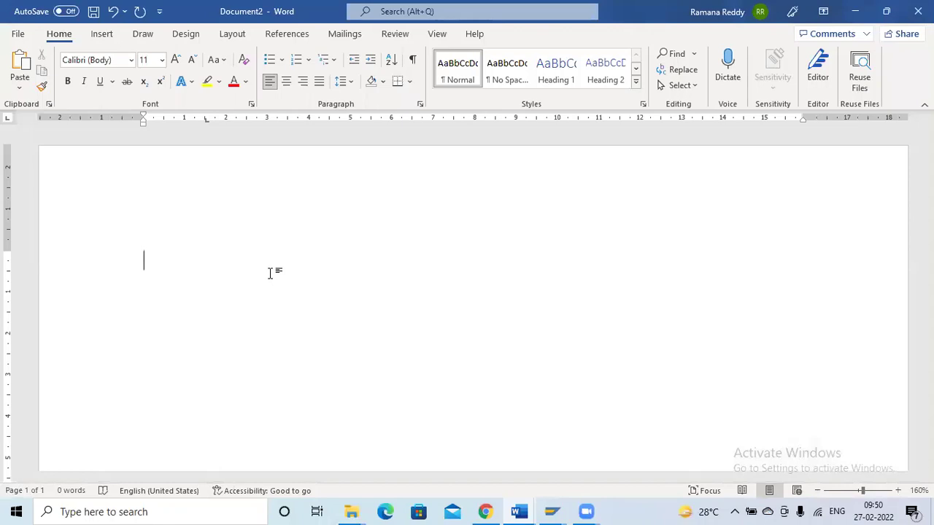
# Step: Write the journal entry "Out going ac dr" with the indented line "To main bank" below it
pyautogui.write('Out going ac dr')
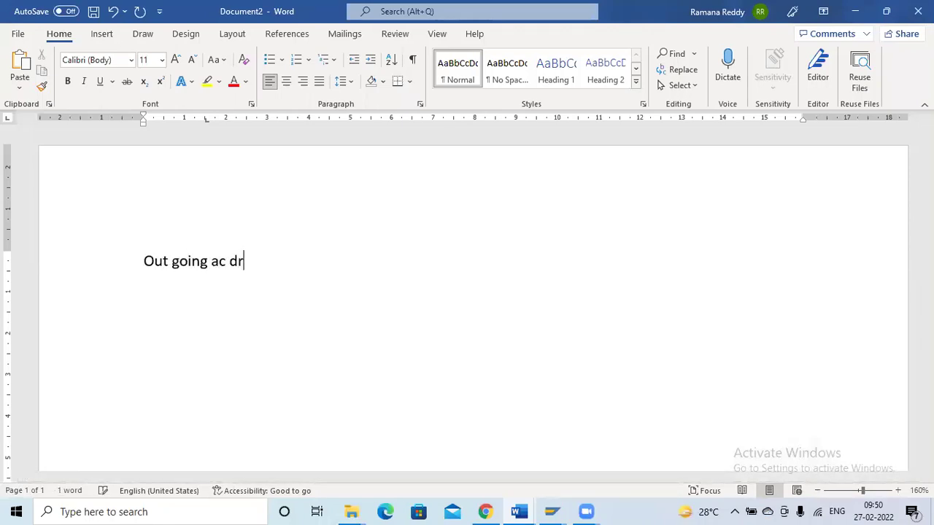
pyautogui.press('Return')
pyautogui.press('Tab')
pyautogui.write('To ma')
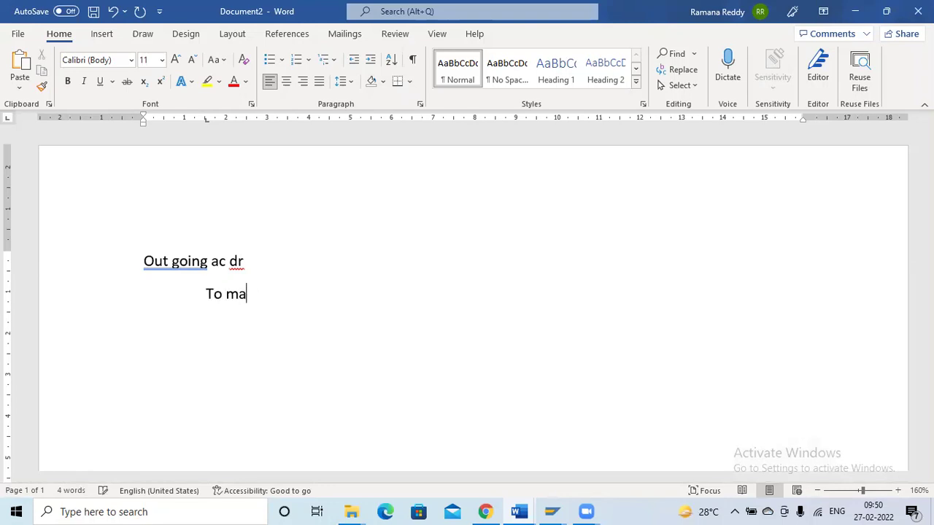
pyautogui.write('in bank')
pyautogui.press('Return')
pyautogui.press('Return')
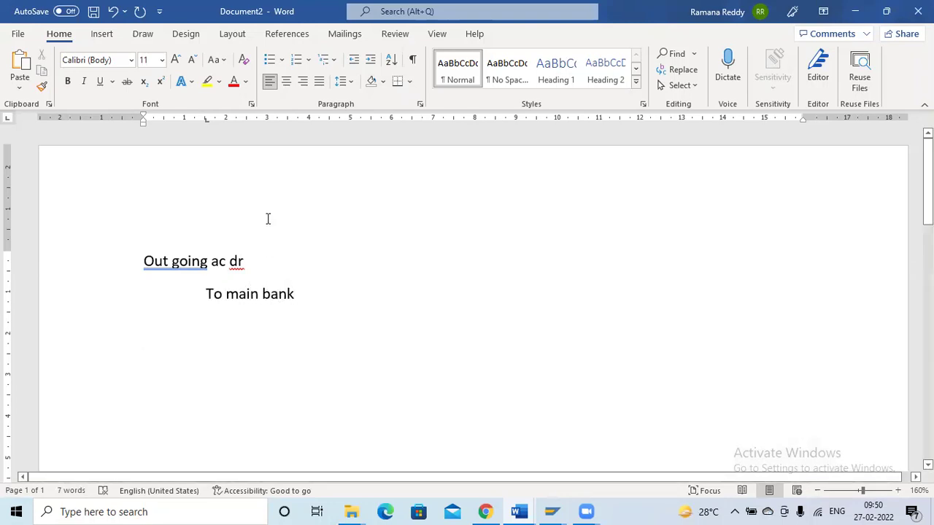
pyautogui.click(252, 251)
pyautogui.click(297, 293)
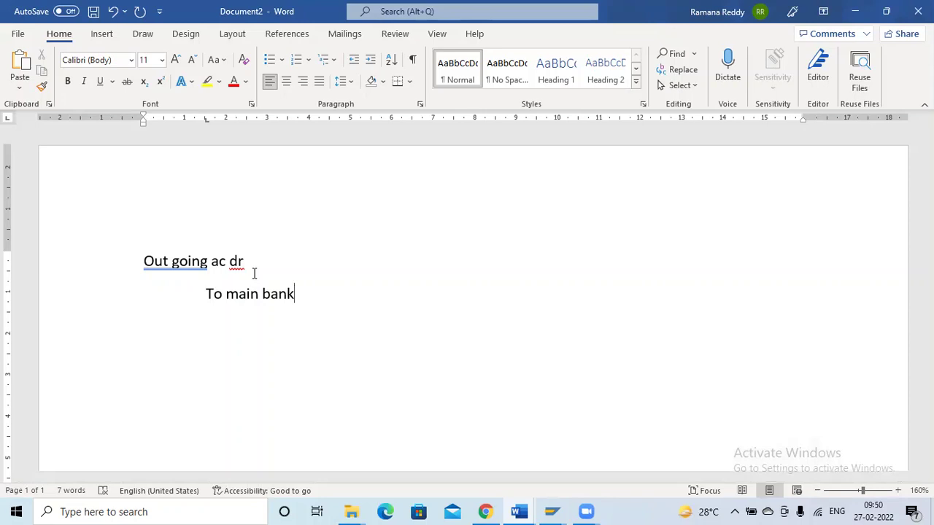
# Step: Switch to SAP and set the posting area of rule y100 to 2, Subledger accounting
pyautogui.hotkey('alt', 'Tab')
pyautogui.click(221, 119)
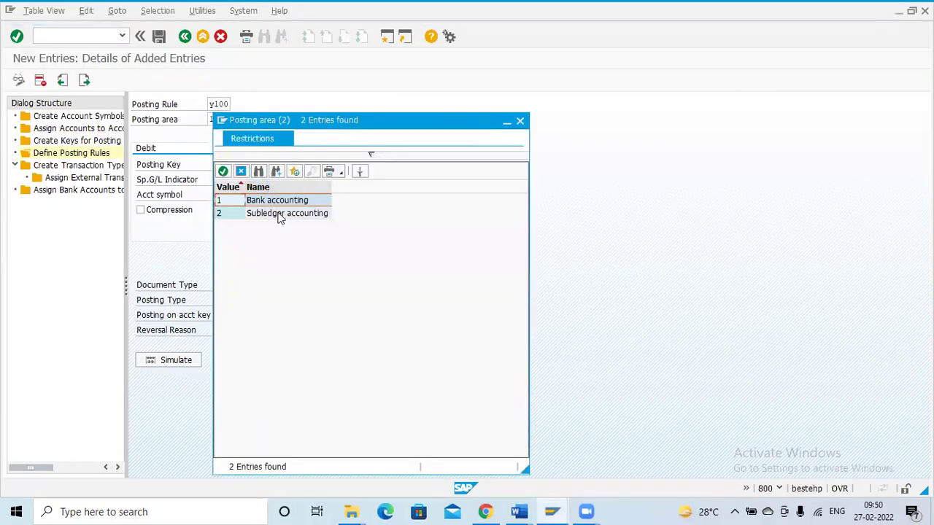
pyautogui.click(280, 216)
pyautogui.doubleClick(280, 217)
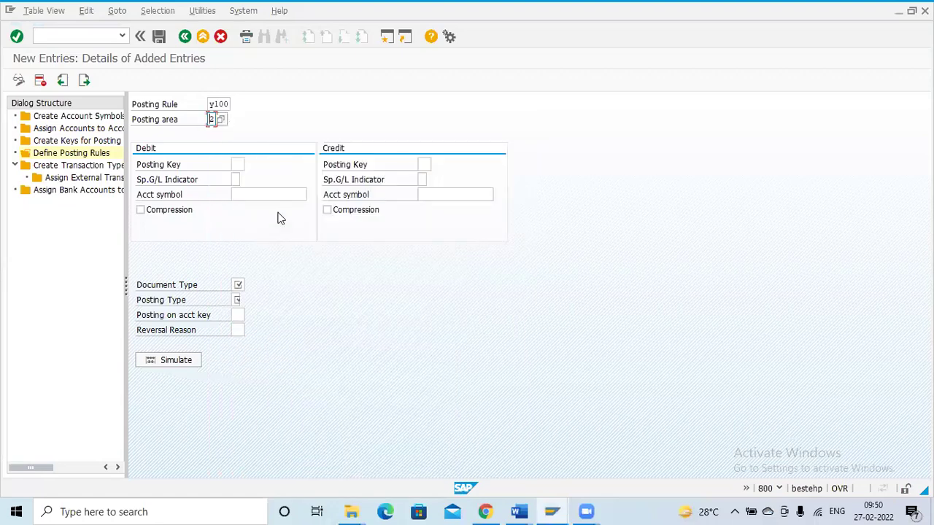
# Step: In the Word notes, add a second journal entry, "Main bank" with the indented line "To cx", a few lines below the first
pyautogui.hotkey('alt', 'Tab')
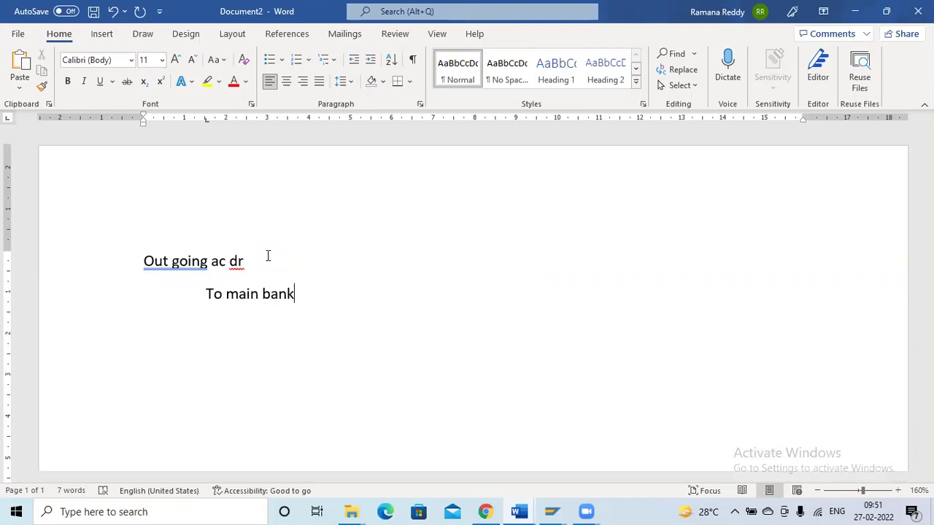
pyautogui.press('Return')
pyautogui.press('Return')
pyautogui.press('Return')
pyautogui.write('main bnak')
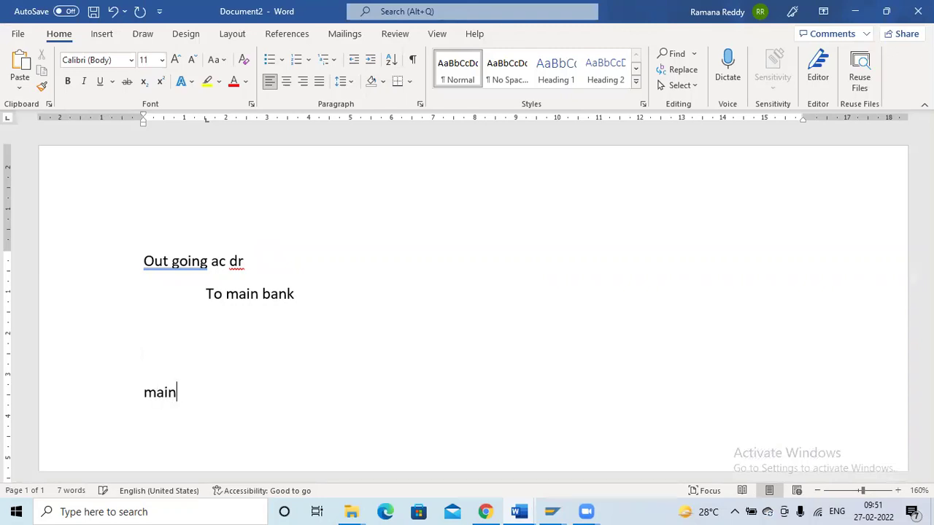
pyautogui.press('Return')
pyautogui.press('Tab')
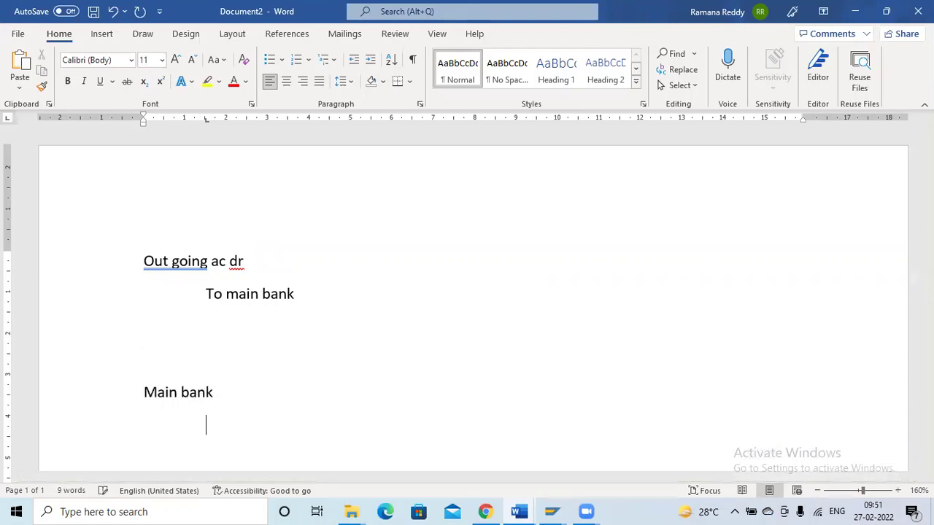
pyautogui.write('to cx')
pyautogui.press('Return')
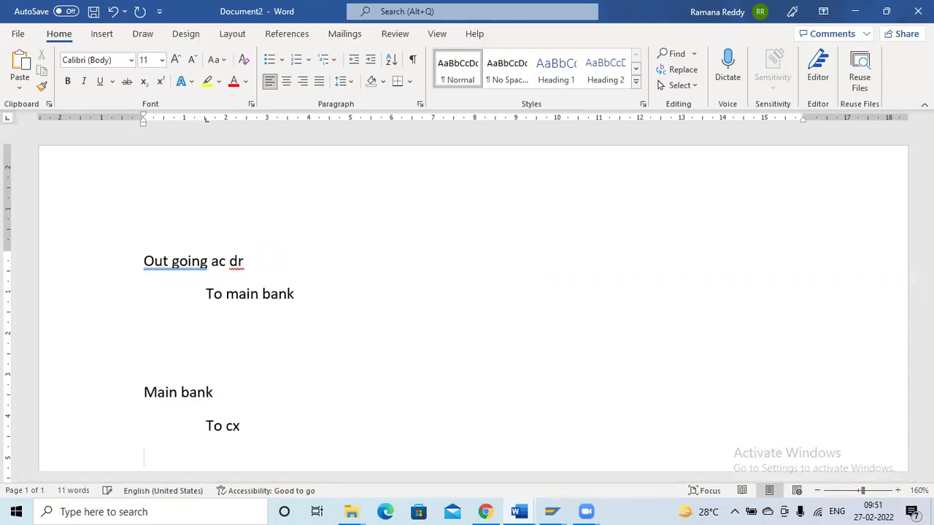
pyautogui.scroll(-3, 344, 306)
pyautogui.moveTo(245, 335); pyautogui.dragTo(202, 327)
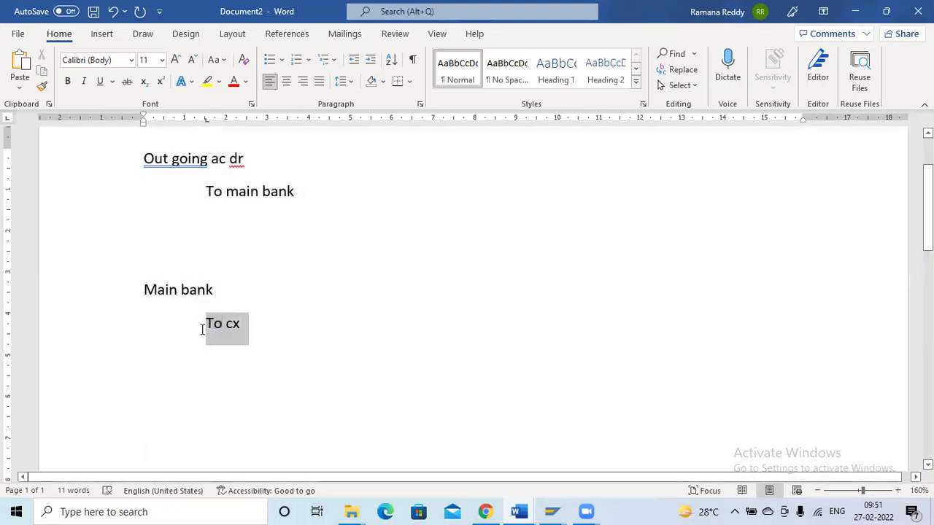
pyautogui.click(244, 326)
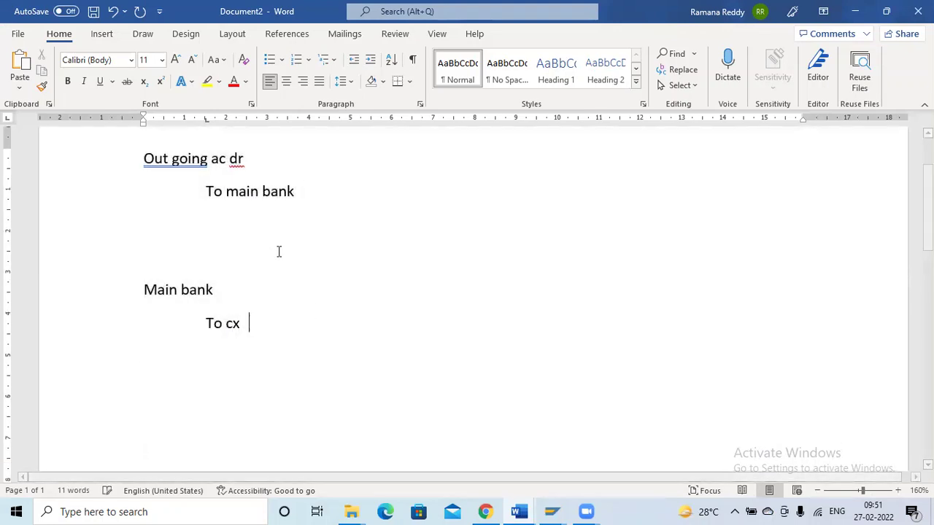
# Step: Switch back to SAP and set the posting area of rule y100 to 1, Bank accounting
pyautogui.hotkey('alt', 'Tab')
pyautogui.click(221, 119)
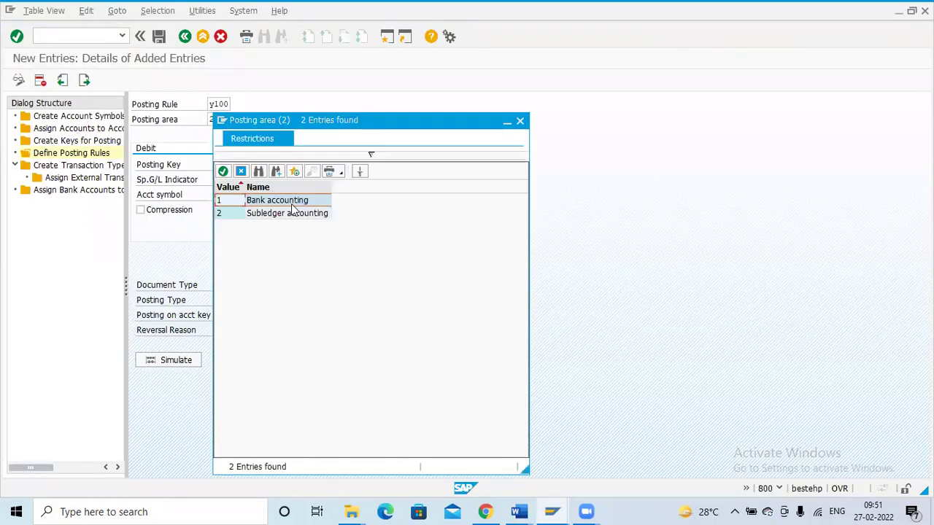
pyautogui.click(284, 215)
pyautogui.doubleClick(285, 215)
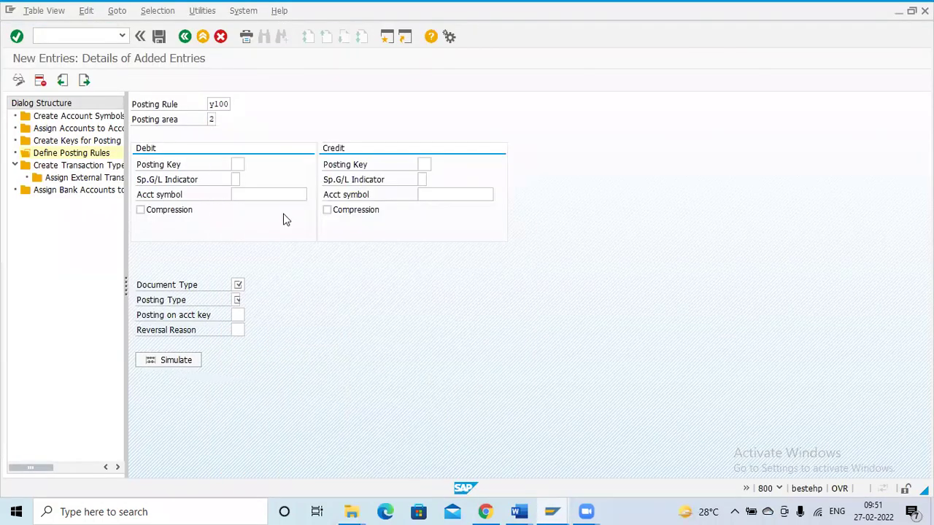
pyautogui.click(221, 119)
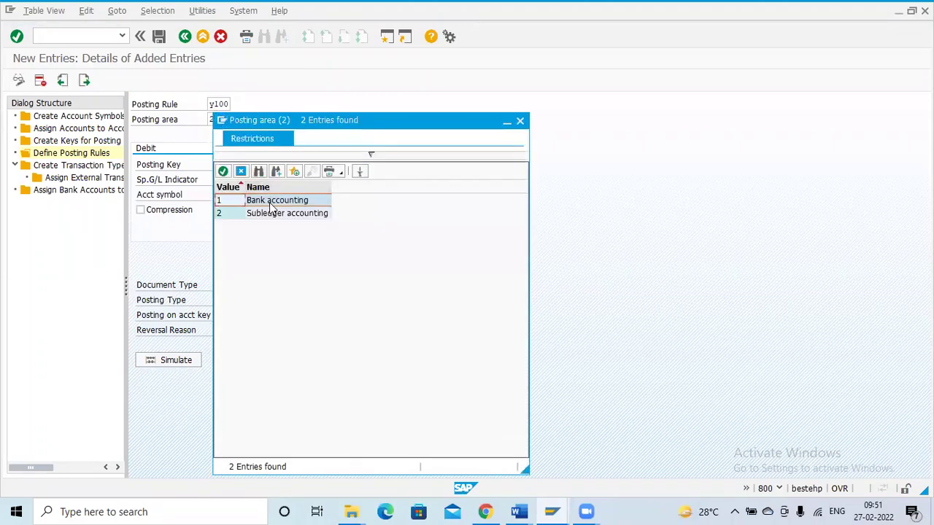
pyautogui.doubleClick(272, 209)
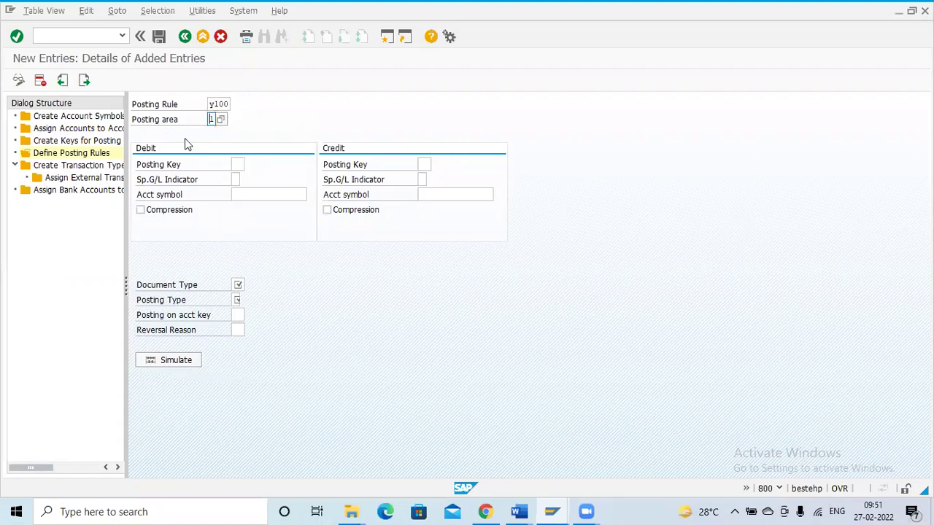
# Step: Highlight the outgoing-to-main-bank journal entry in the Word notes to review it, and return to SAP
pyautogui.hotkey('alt', 'Tab')
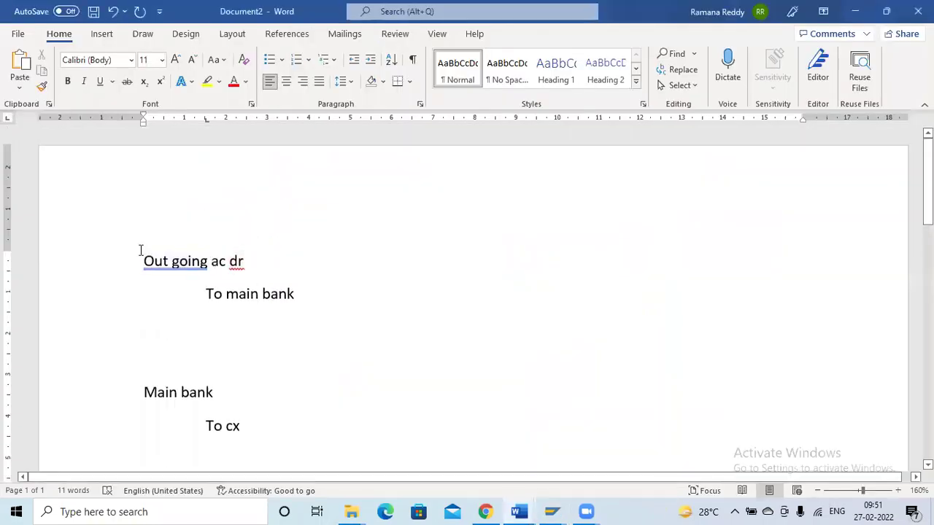
pyautogui.moveTo(143, 261); pyautogui.dragTo(330, 313)
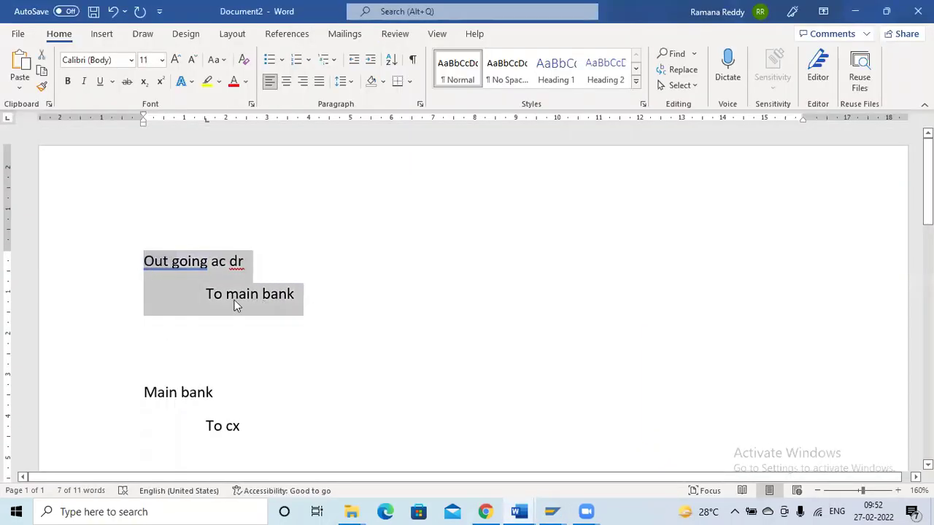
pyautogui.hotkey('alt', 'Tab')
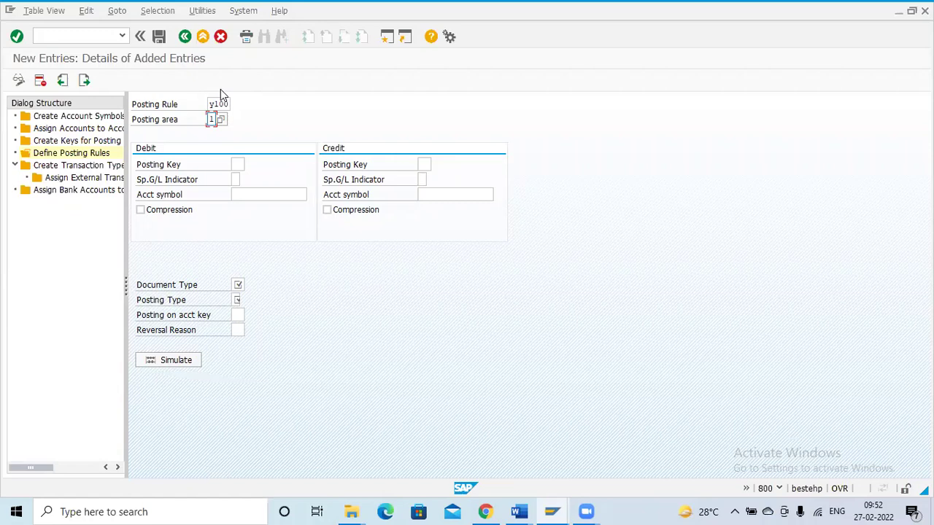
# Step: Set the credit side of posting rule y100 to posting key 50 and account symbol y000, and return to the Word notes
pyautogui.click(425, 165)
pyautogui.write('50')
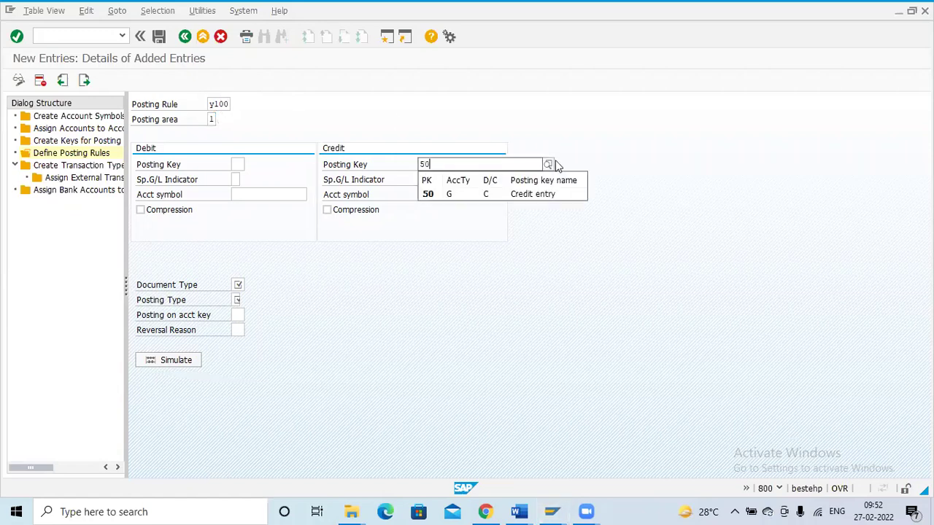
pyautogui.press('Tab')
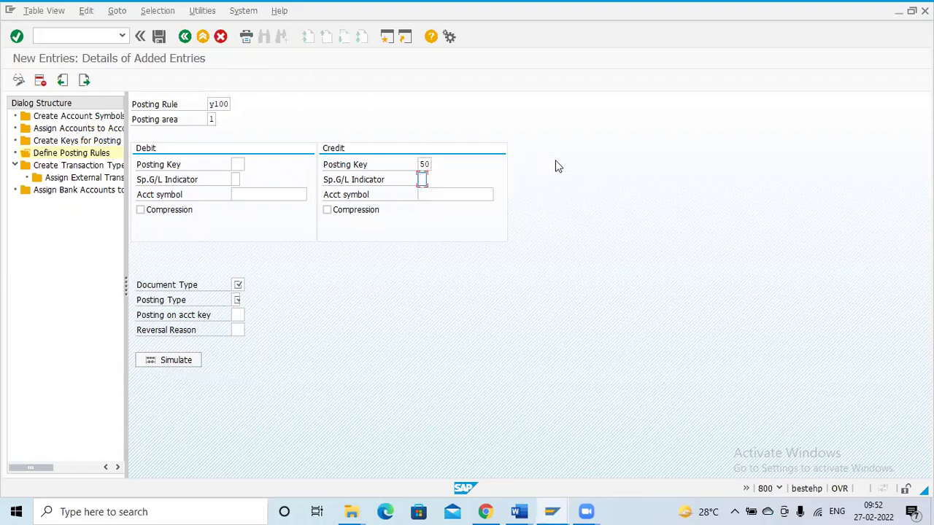
pyautogui.press('Tab')
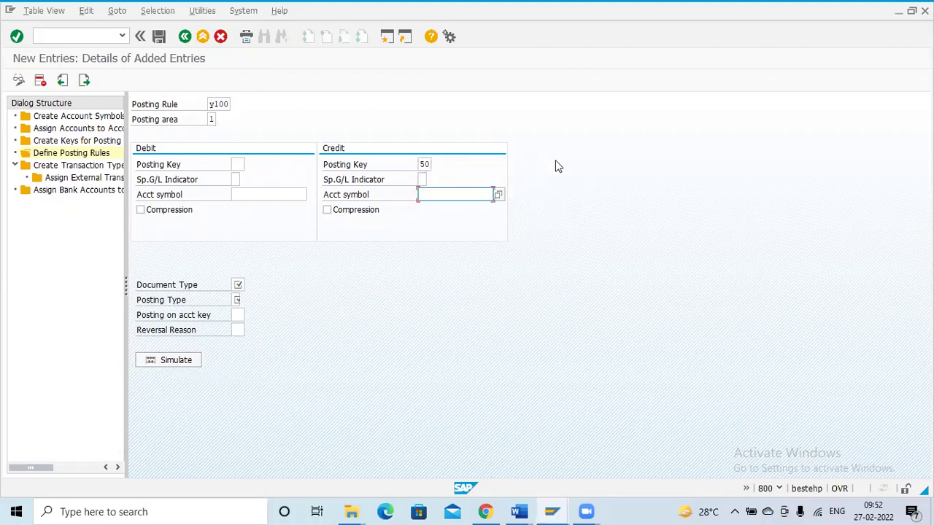
pyautogui.write('y000')
pyautogui.hotkey('alt', 'Tab')
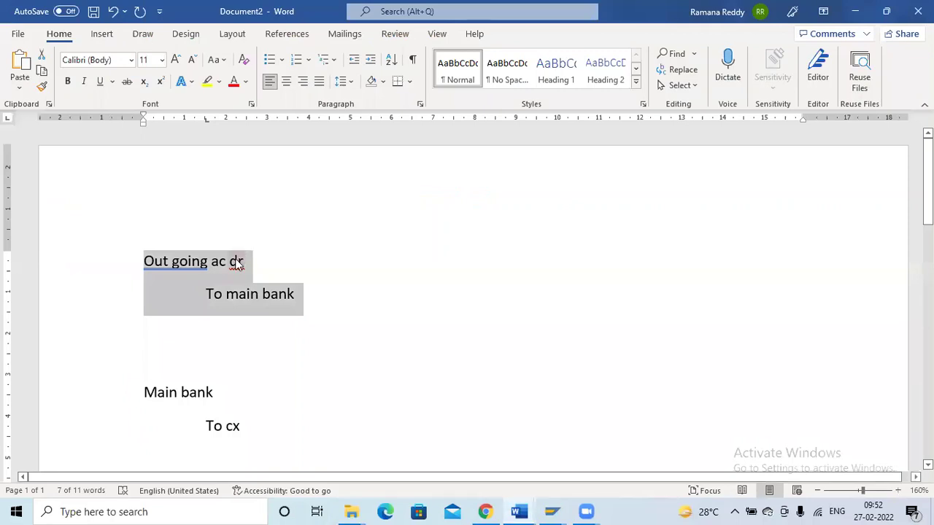
# Step: Review the outgoing-to-main-bank entry in the Word notes, return to SAP, and set rule y100's debit account symbol to y100
pyautogui.moveTo(212, 264); pyautogui.dragTo(178, 278)
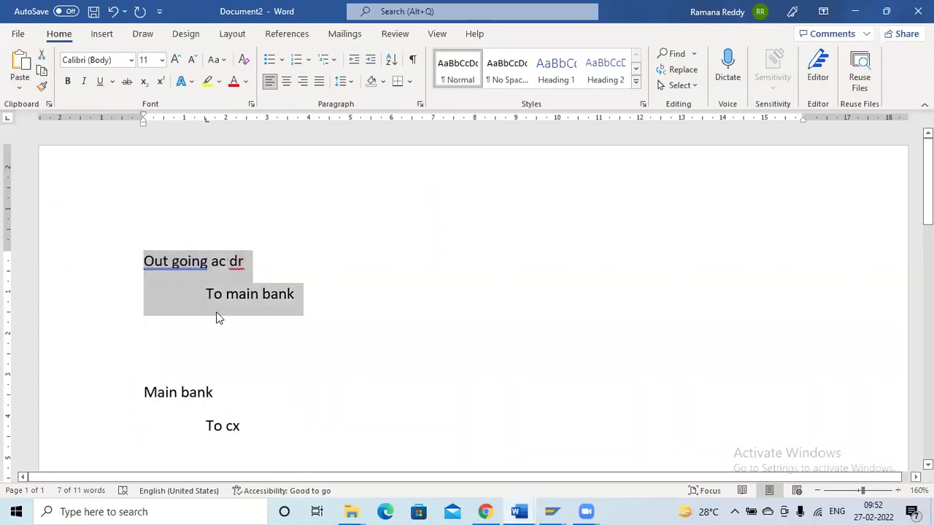
pyautogui.hotkey('alt', 'Tab')
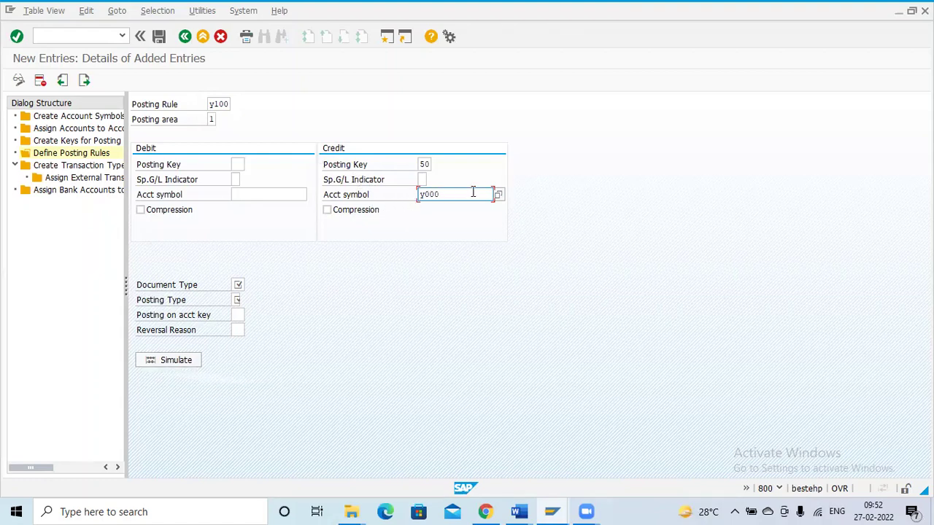
pyautogui.click(244, 196)
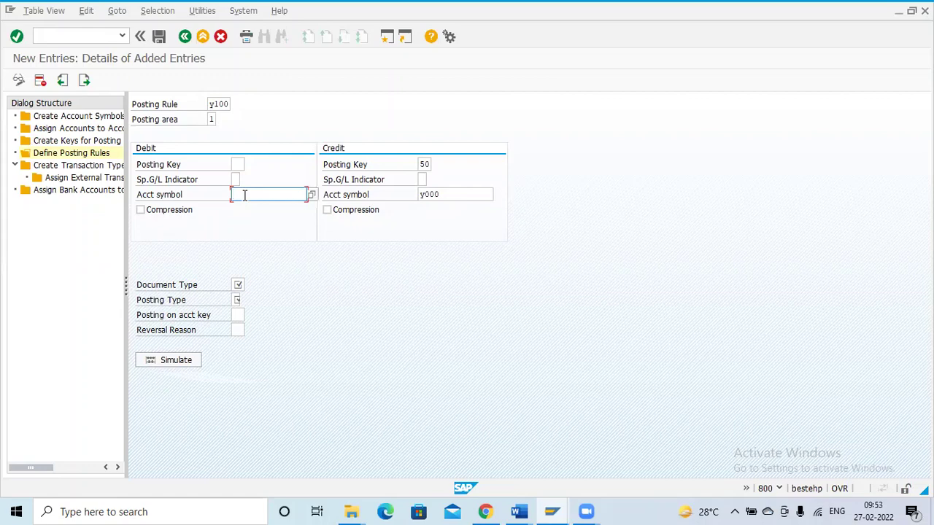
pyautogui.write('y100')
pyautogui.press('Tab')
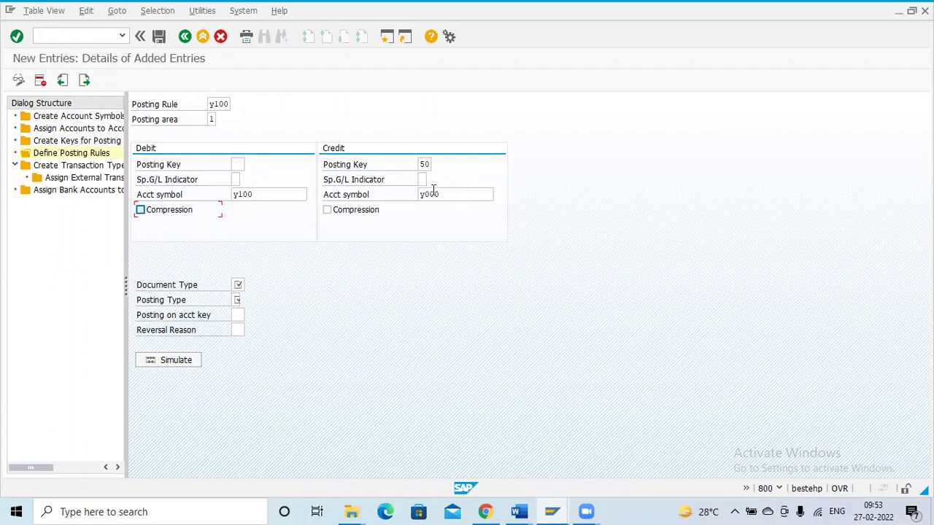
# Step: Set posting rule y100's document type to kz and its posting type to 4, Clear debit G/L acct
pyautogui.click(239, 285)
pyautogui.write('k')
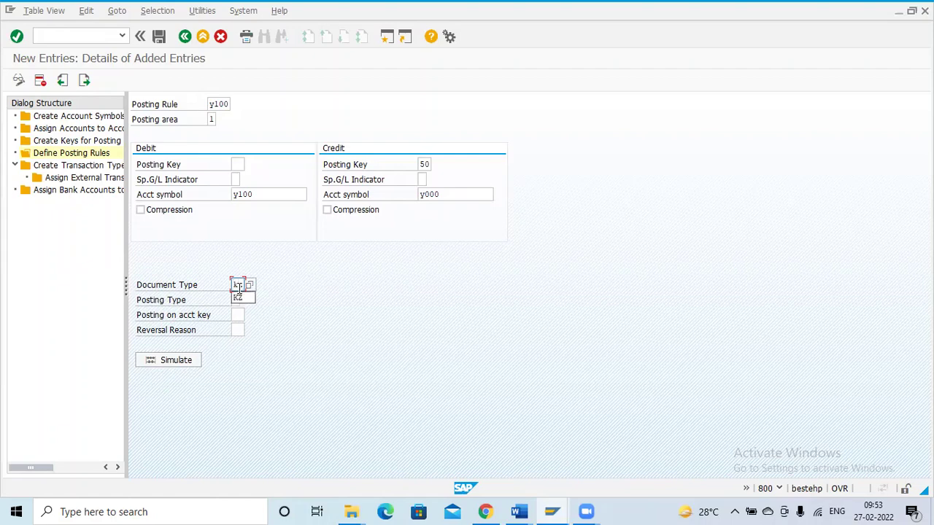
pyautogui.write('z')
pyautogui.click(236, 300)
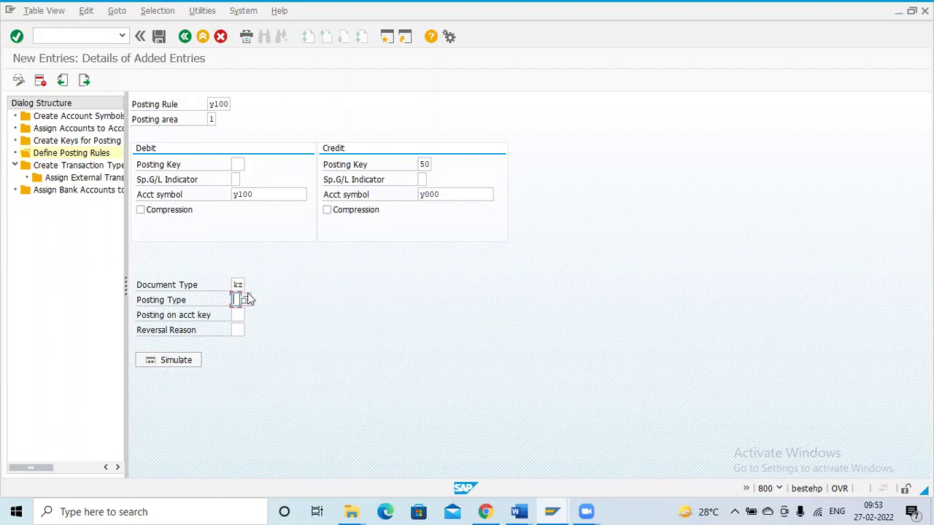
pyautogui.click(246, 299)
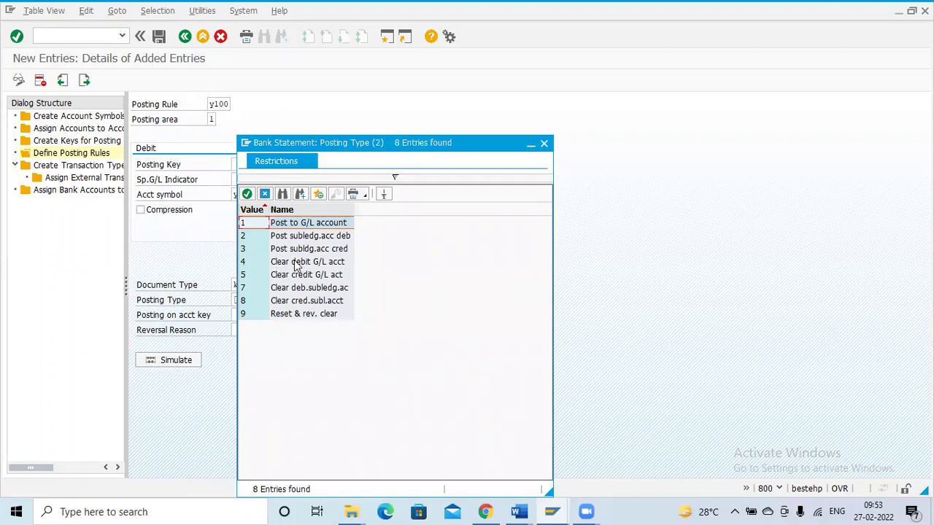
pyautogui.click(296, 264)
pyautogui.doubleClick(296, 264)
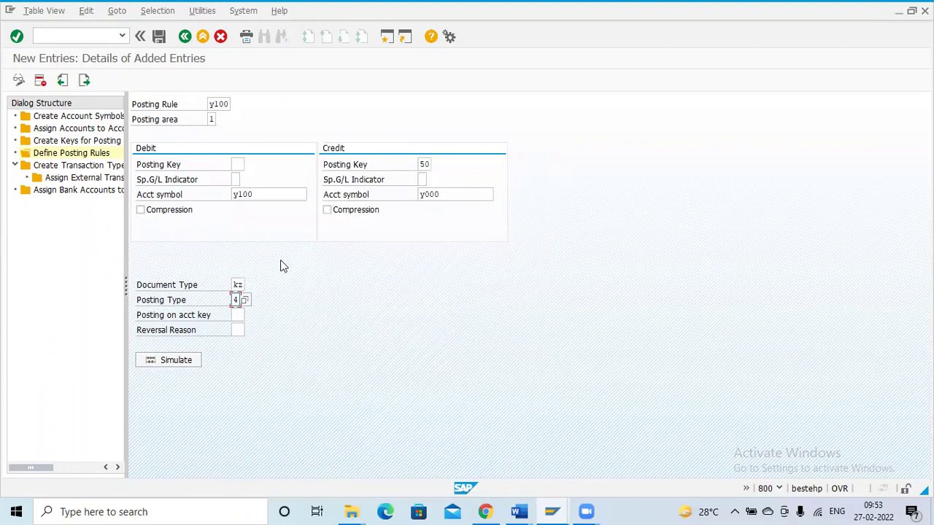
# Step: Switch to the Word notes and add a new "Main bank" line a few lines below the "To cx" entry
pyautogui.hotkey('alt', 'Tab')
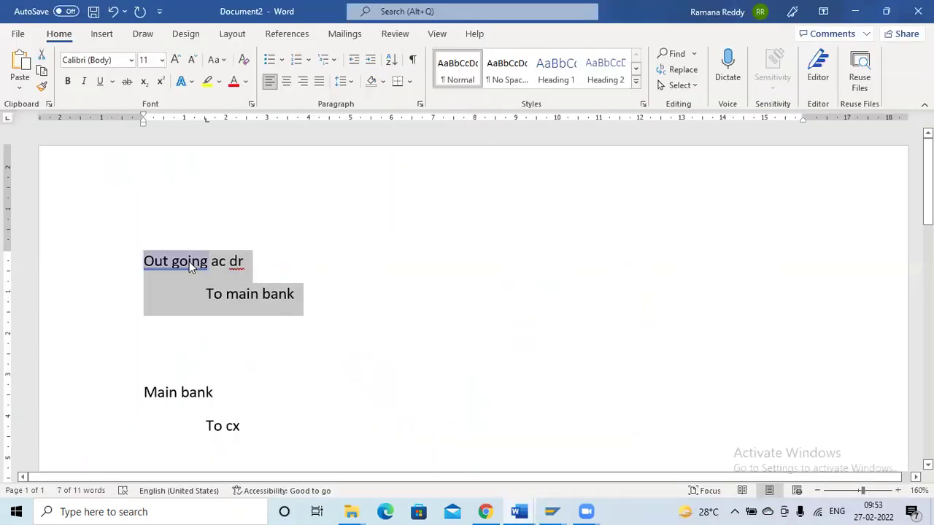
pyautogui.click(191, 263)
pyautogui.click(244, 254)
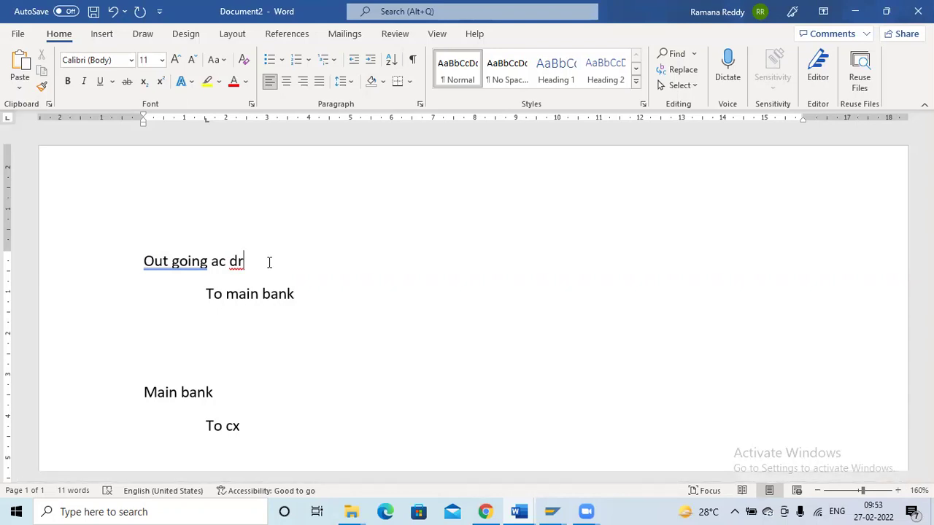
pyautogui.scroll(-1, 269, 262)
pyautogui.scroll(-5, 269, 262)
pyautogui.click(254, 216)
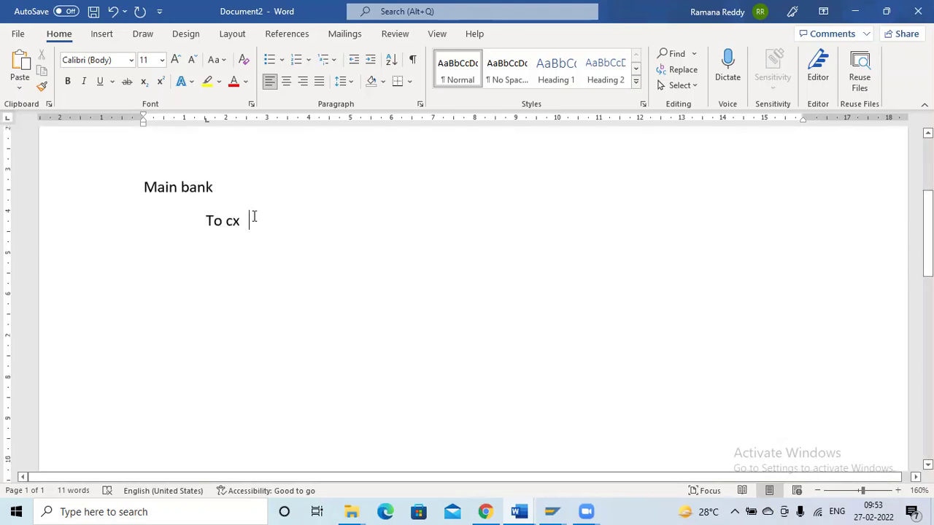
pyautogui.press('Return')
pyautogui.press('Return')
pyautogui.press('Return')
pyautogui.write('MAin bank')
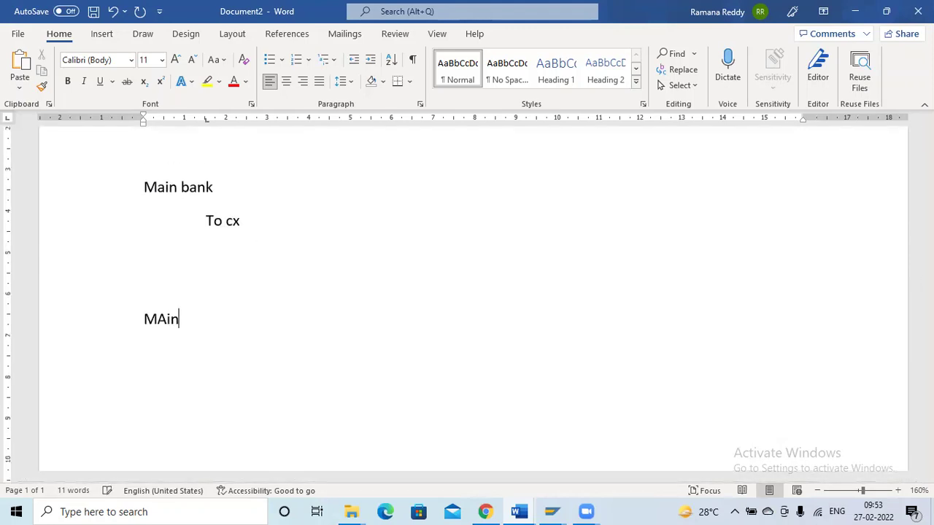
# Step: Below the new "Main bank" line, leave a blank line and add the lines "Out going" and "Income"
pyautogui.press('Return')
pyautogui.press('Return')
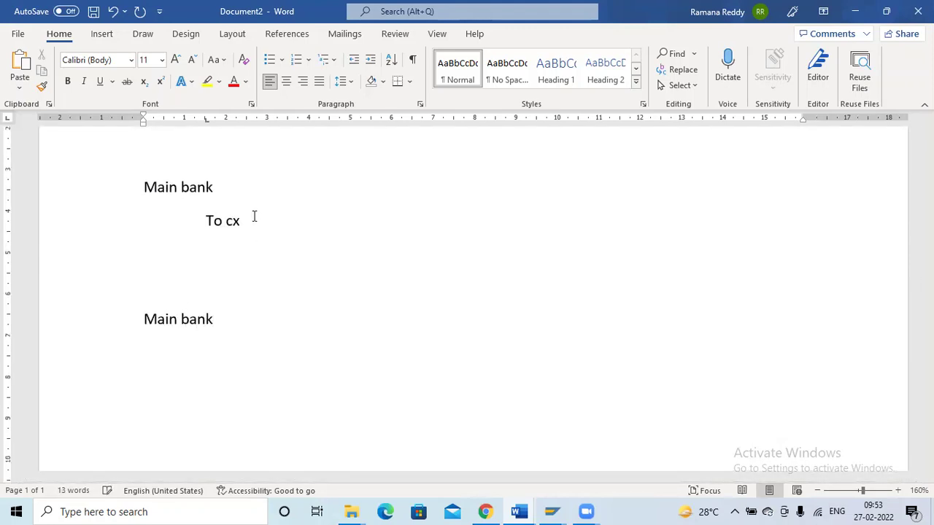
pyautogui.write('Out going')
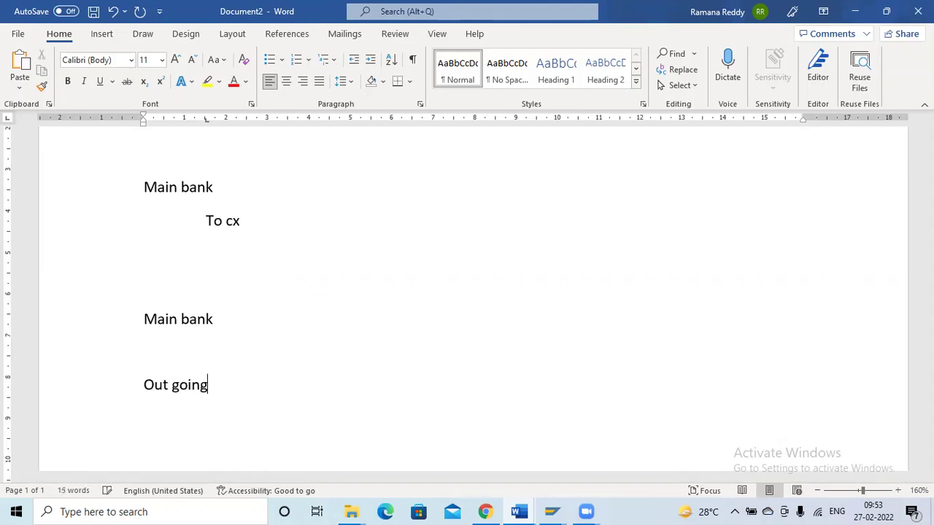
pyautogui.press('Return')
pyautogui.write('income')
pyautogui.press('Return')
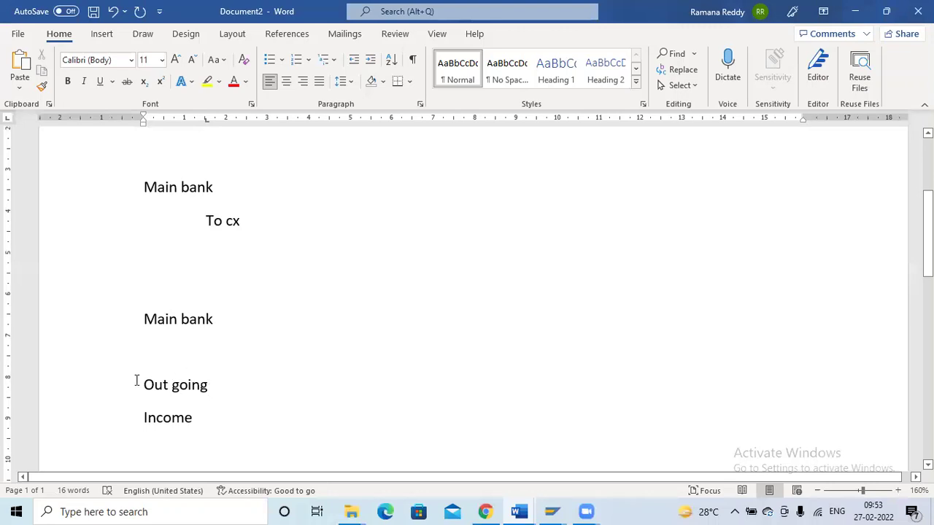
# Step: Highlight the "Out going" line in the Word notes to review it against the main bank account
pyautogui.moveTo(142, 385); pyautogui.dragTo(211, 386)
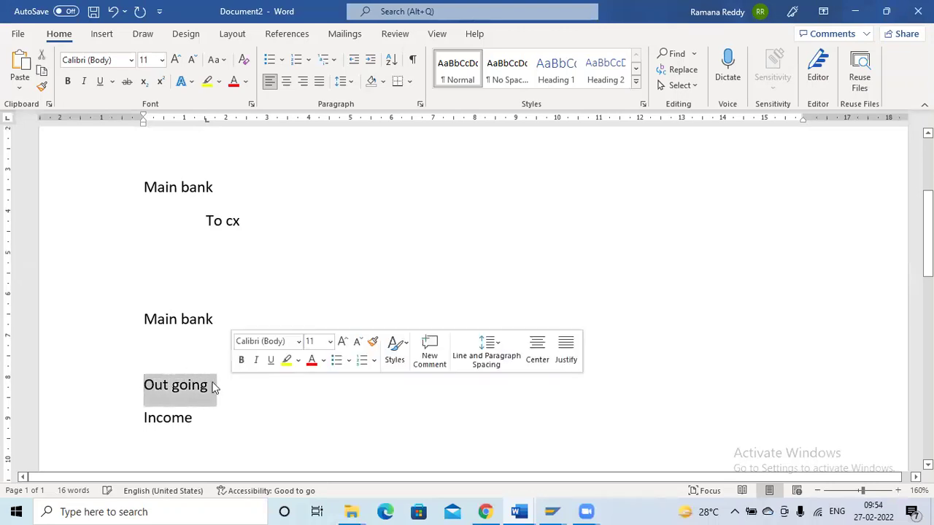
pyautogui.click(217, 386)
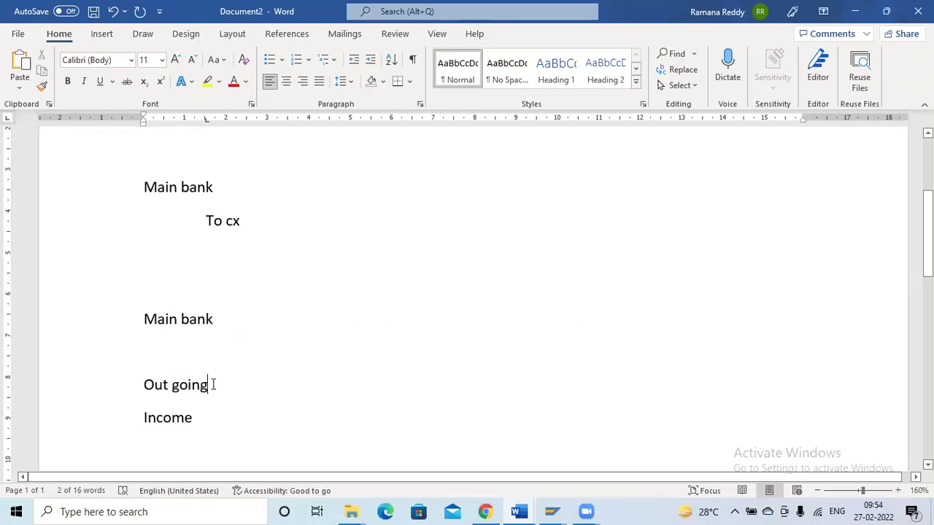
pyautogui.click(213, 314)
pyautogui.moveTo(143, 386); pyautogui.dragTo(248, 385)
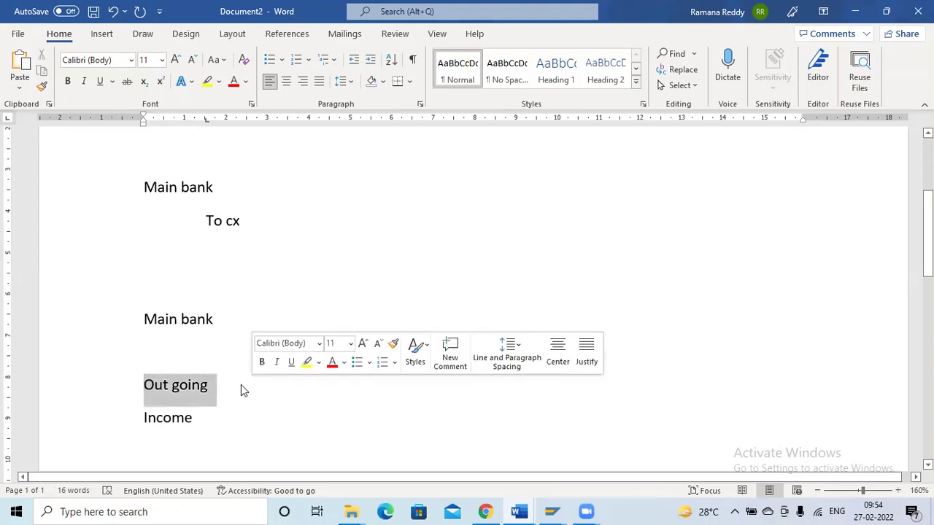
# Step: Return to SAP and reselect posting type 4, Clear debit G/L acct, for posting rule y100
pyautogui.hotkey('alt', 'Tab')
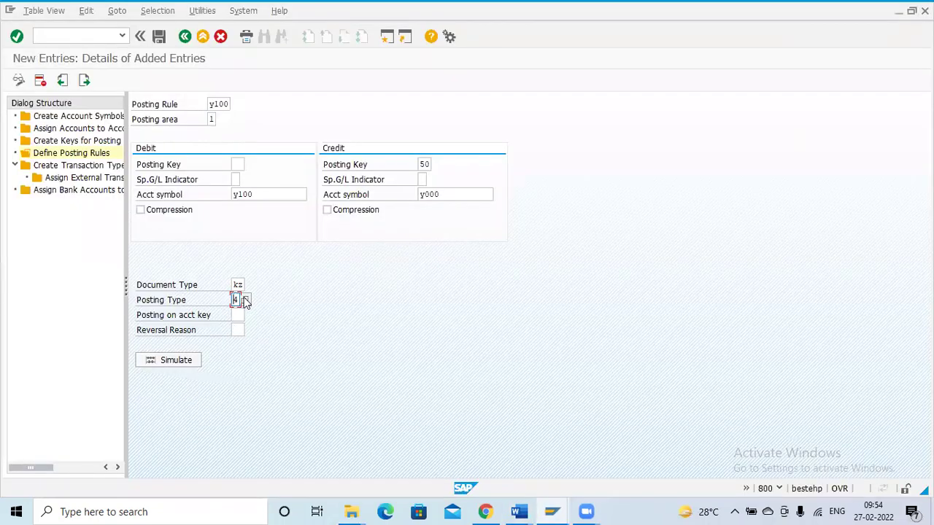
pyautogui.click(246, 300)
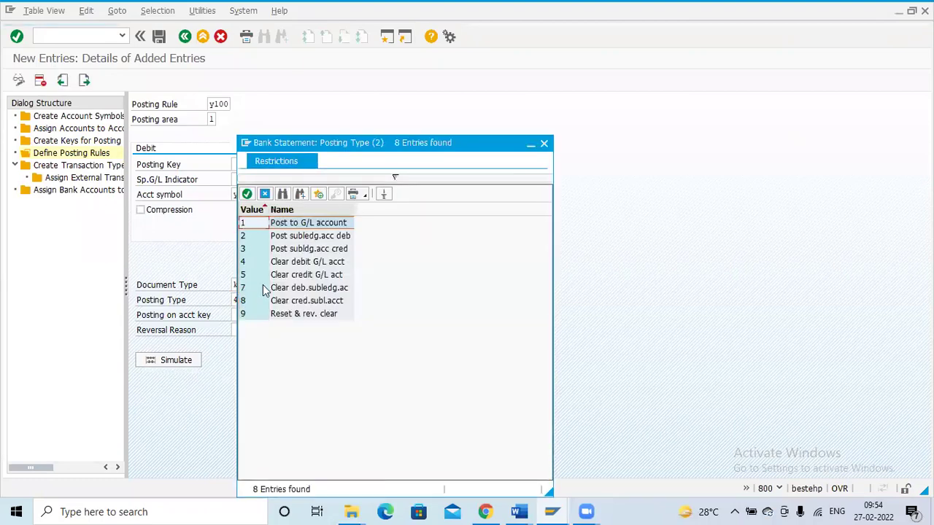
pyautogui.click(299, 263)
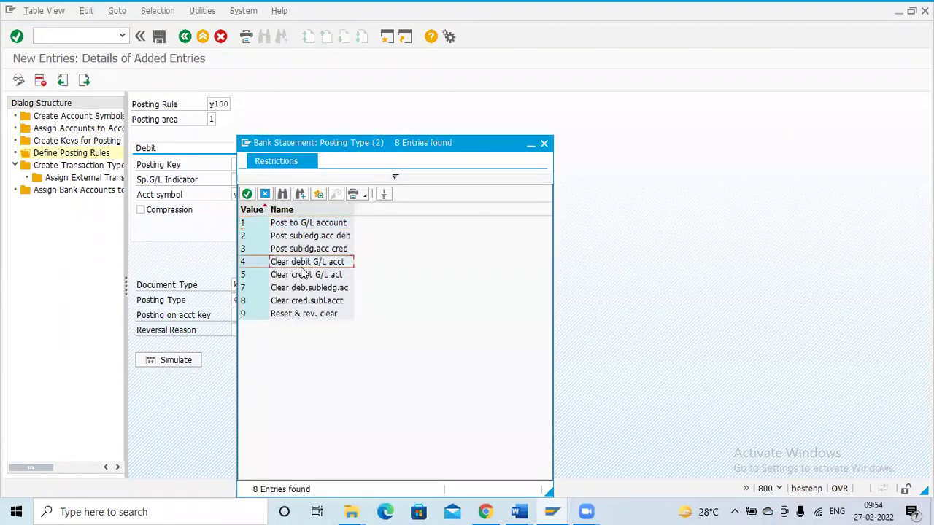
pyautogui.doubleClick(302, 264)
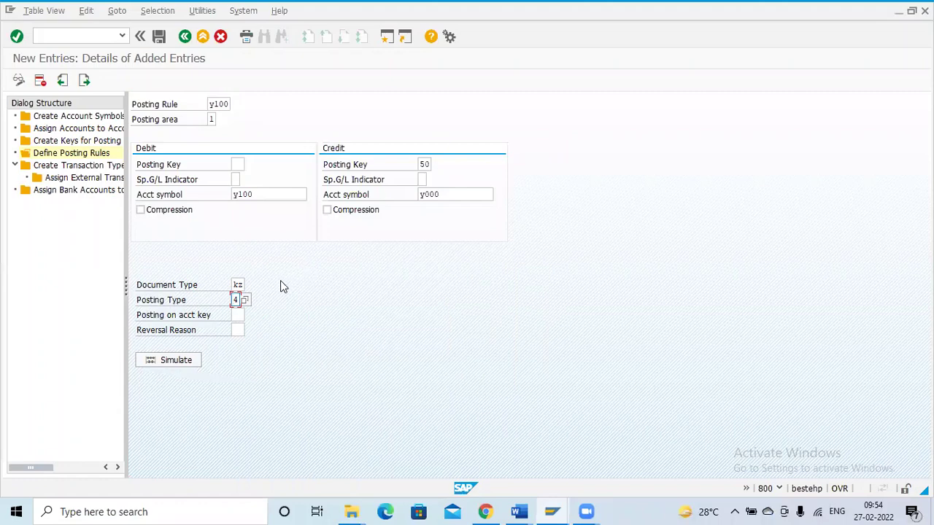
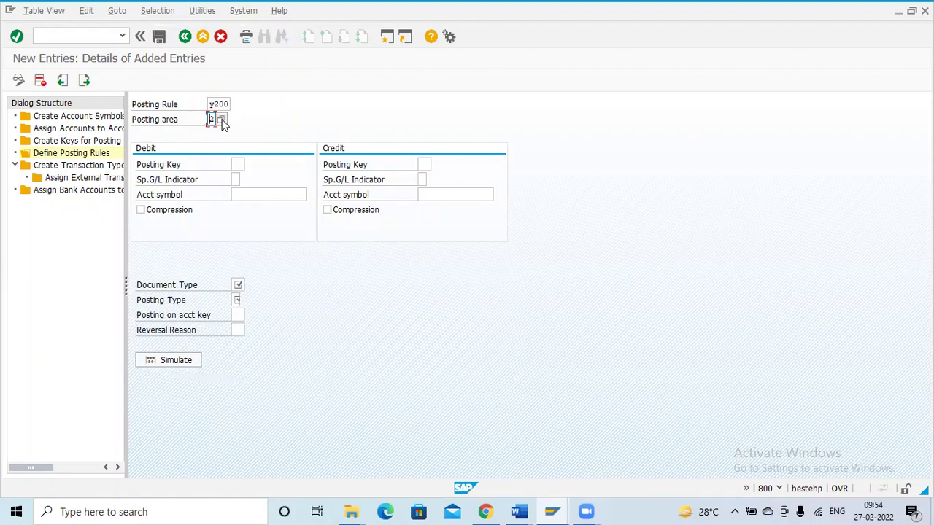
# Step: Set posting rule y200's debit side to posting key 40 and account symbol y00, and its credit account symbol to y200
pyautogui.click(238, 162)
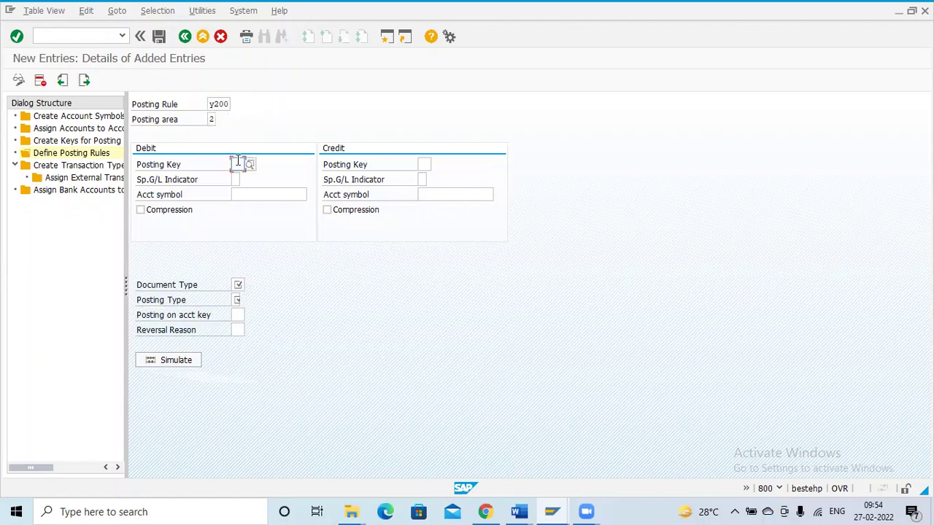
pyautogui.write('40')
pyautogui.press('Tab')
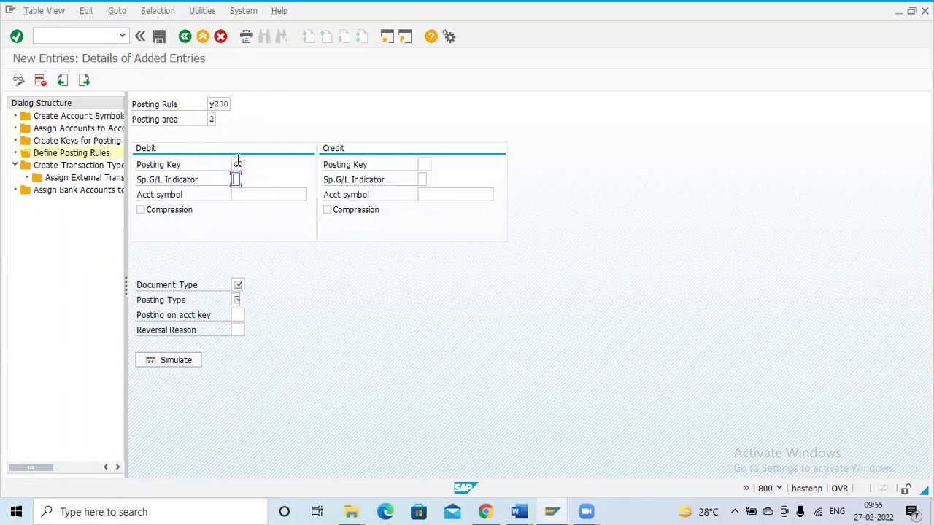
pyautogui.click(246, 194)
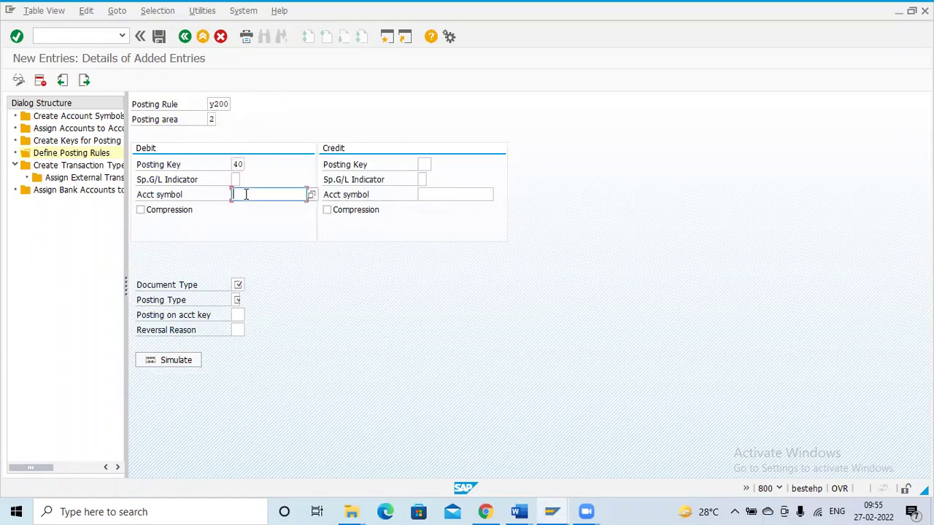
pyautogui.write('y00')
pyautogui.click(432, 194)
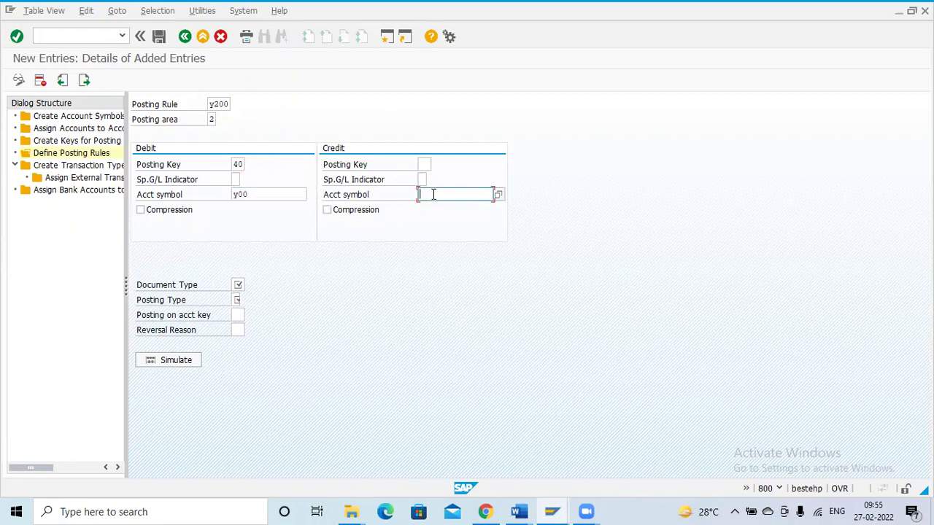
pyautogui.write('y200')
# Step: Set posting rule y200's document type to dz and its posting type to 5, Clear credit G/L act
pyautogui.click(239, 285)
pyautogui.write('dz')
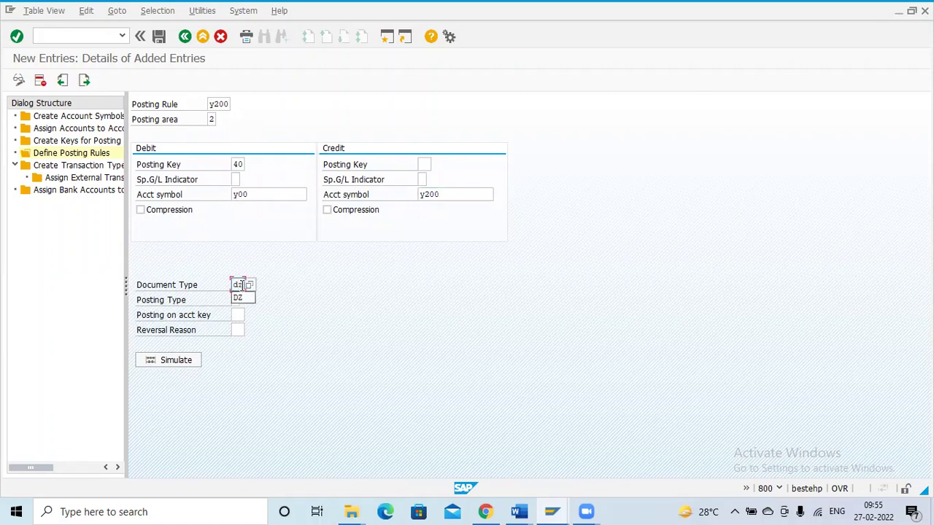
pyautogui.click(235, 300)
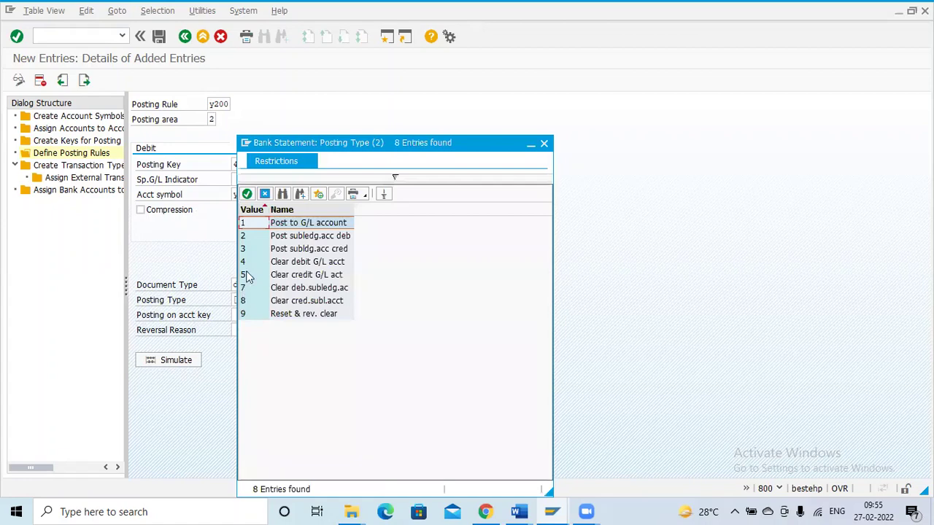
pyautogui.moveTo(294, 141); pyautogui.dragTo(411, 119)
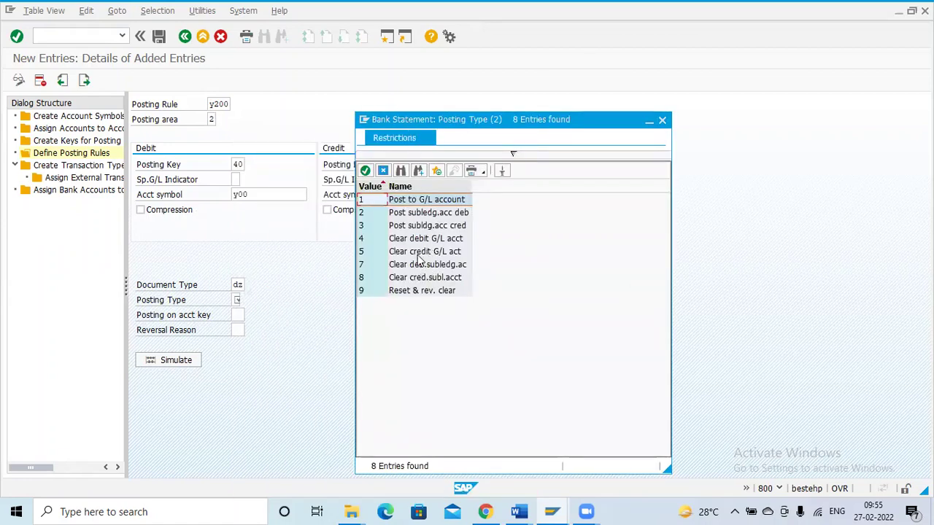
pyautogui.doubleClick(418, 252)
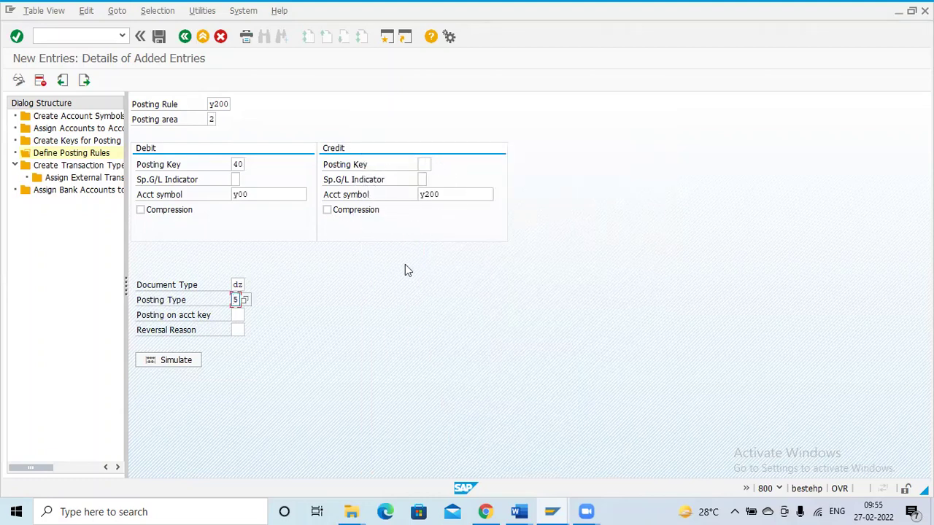
# Step: Highlight the "Income" line in the Word notes to review it, and return to posting rule y200 in SAP
pyautogui.hotkey('alt', 'Tab')
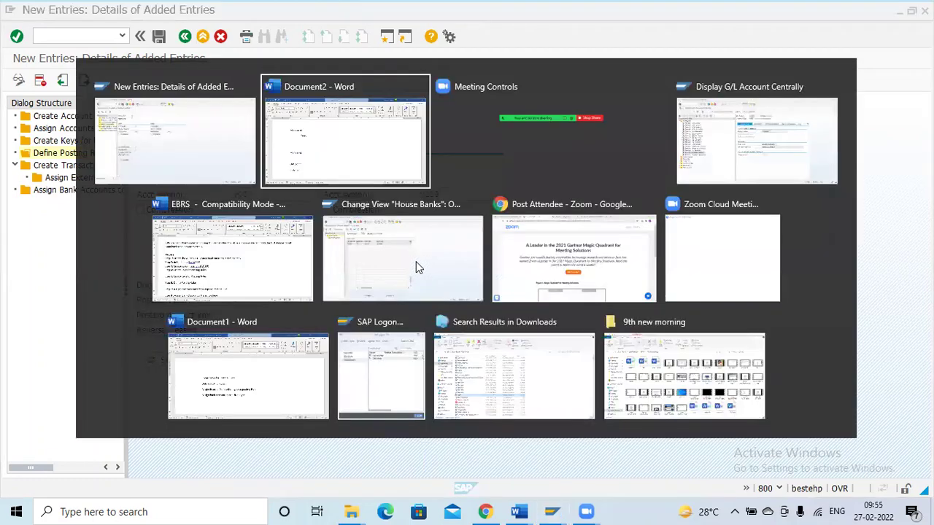
pyautogui.click(199, 412)
pyautogui.moveTo(199, 412); pyautogui.dragTo(129, 416)
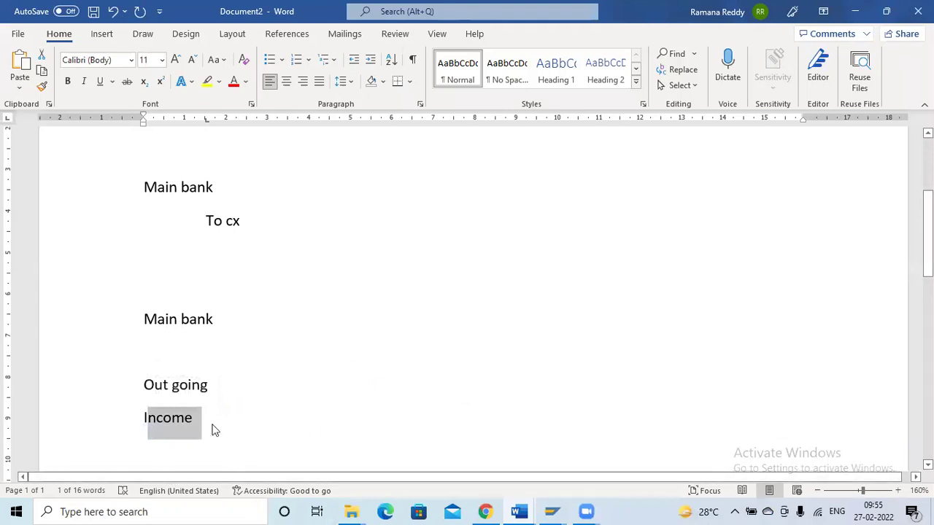
pyautogui.hotkey('alt', 'Tab')
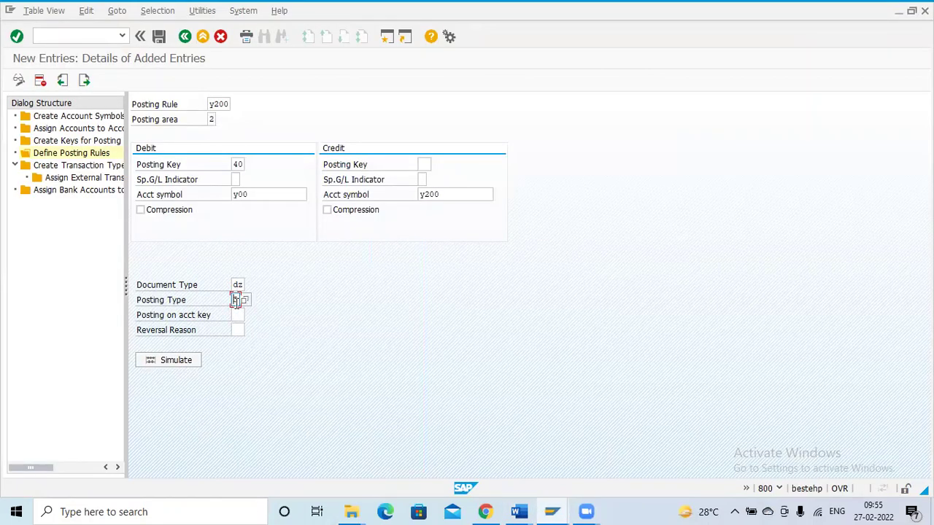
# Step: Switch to the Word notes again and highlight the "Out going" line to review it
pyautogui.hotkey('alt', 'Tab')
pyautogui.click(203, 386)
pyautogui.moveTo(204, 387); pyautogui.dragTo(100, 392)
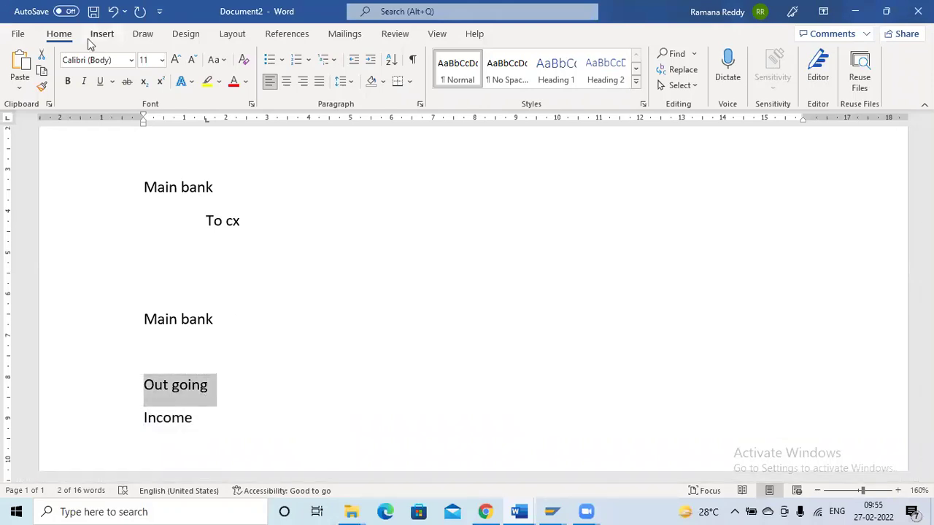
# Step: Return to SAP, correct posting rule y200's debit account symbol to Y000, and save the rule
pyautogui.hotkey('alt', 'Tab')
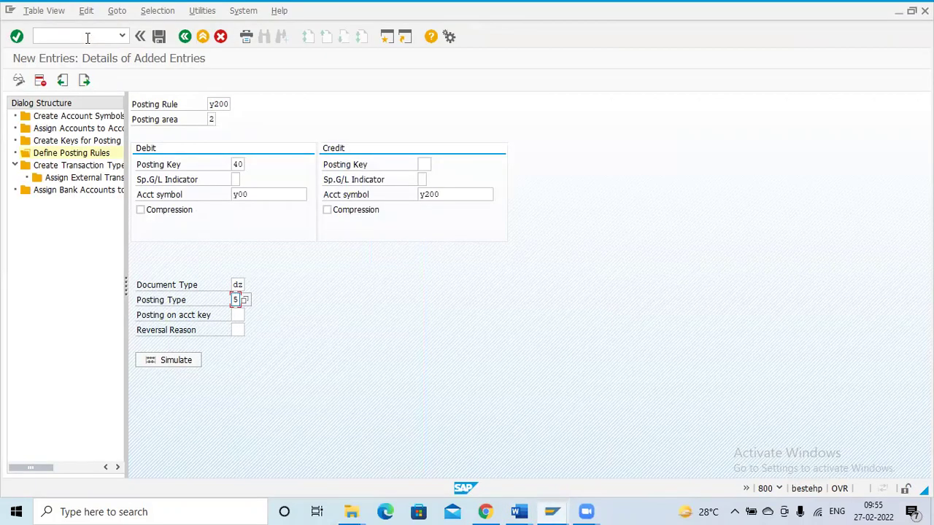
pyautogui.click(159, 37)
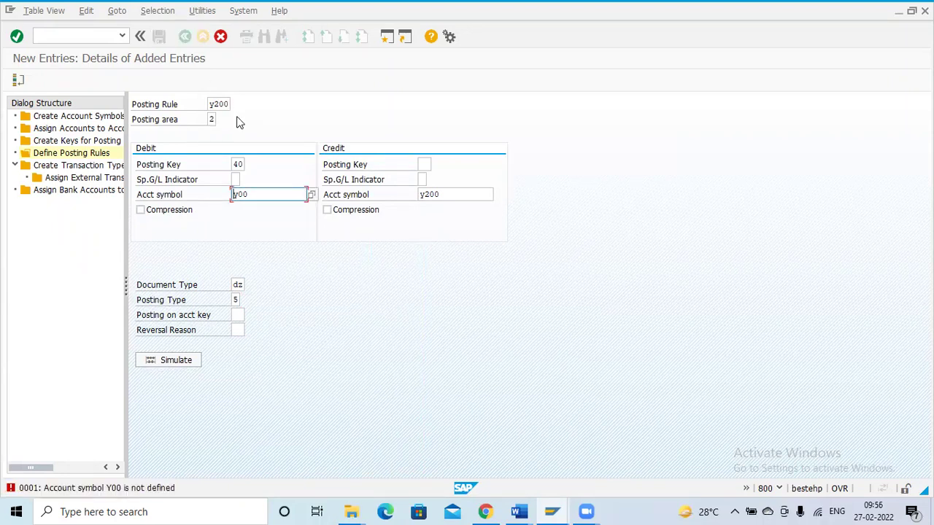
pyautogui.write('0')
pyautogui.press('Return')
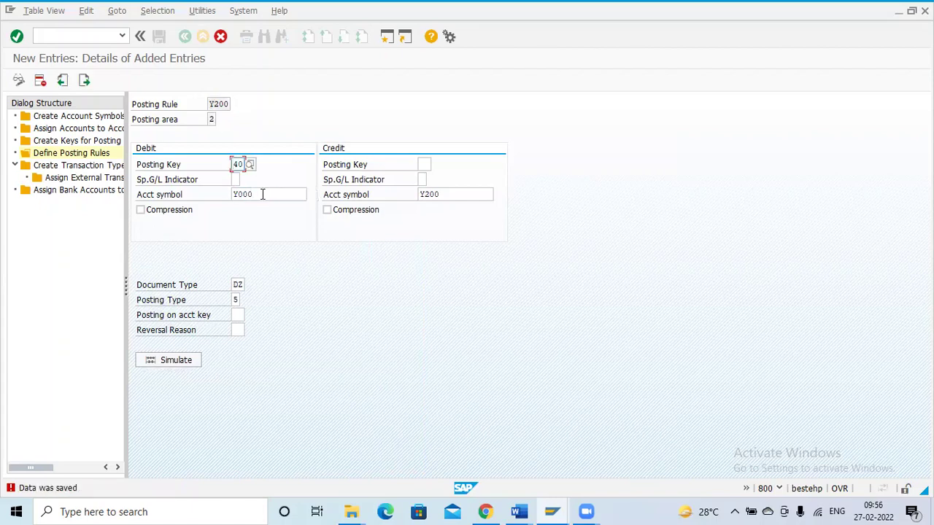
pyautogui.click(161, 38)
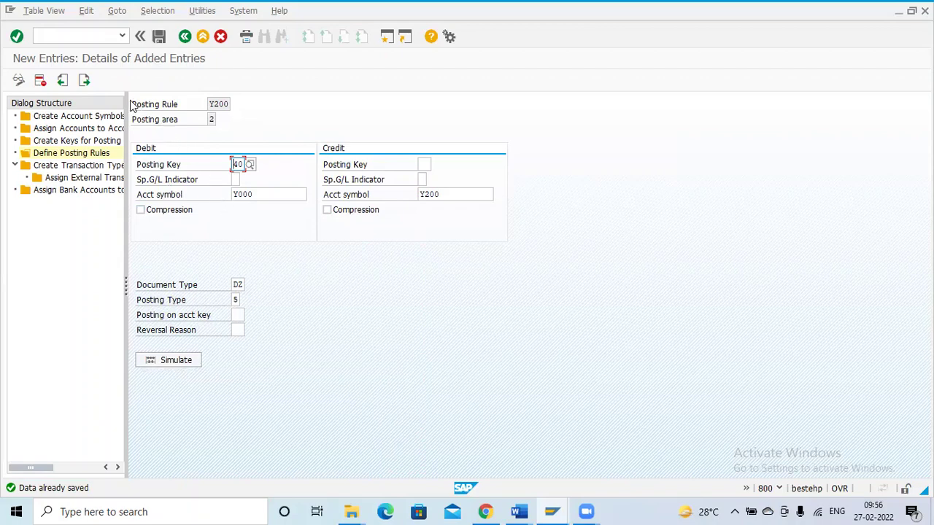
pyautogui.click(84, 81)
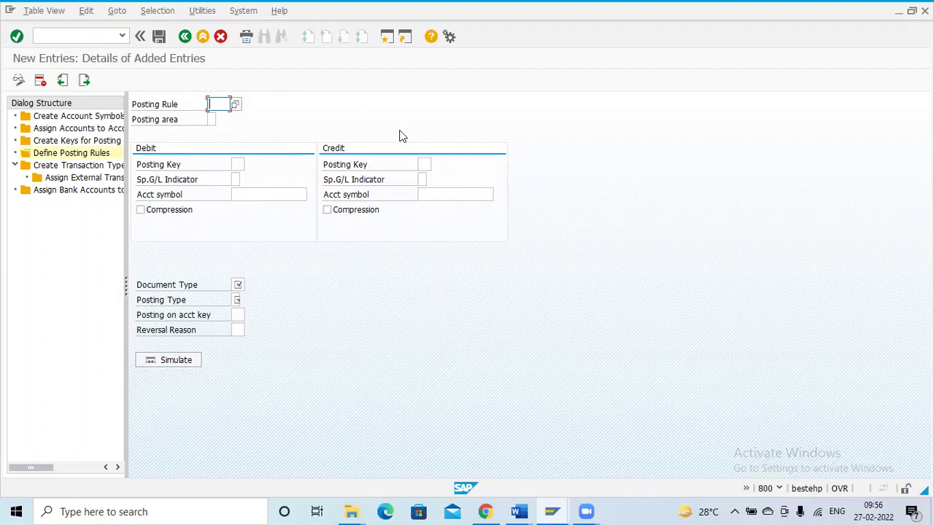
pyautogui.click(262, 196)
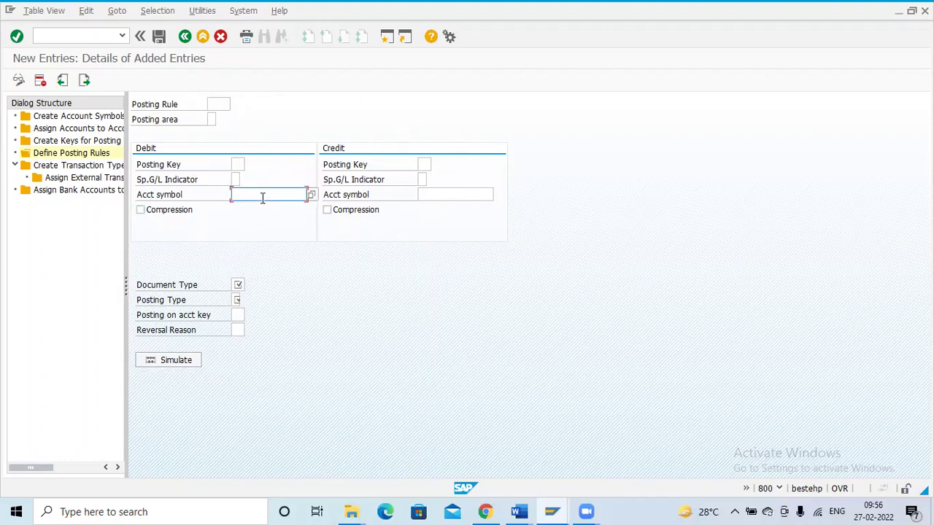
pyautogui.click(455, 194)
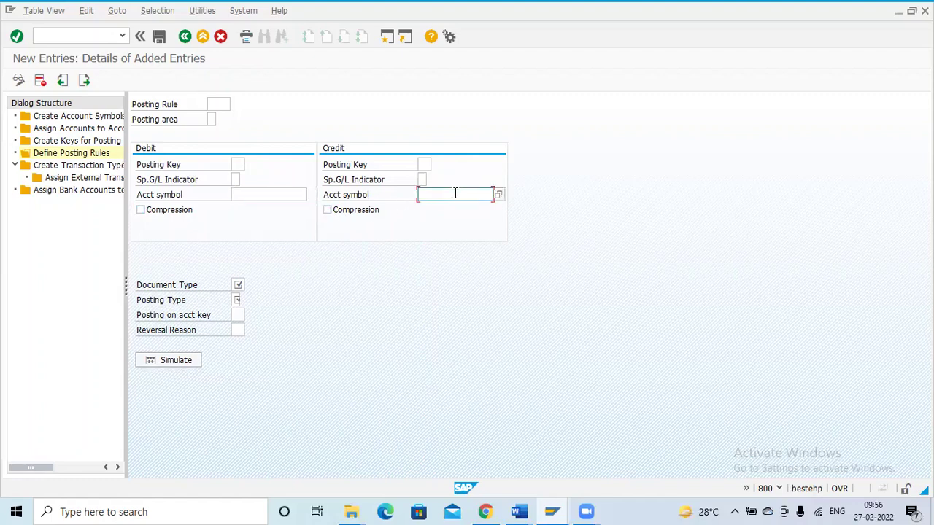
pyautogui.click(238, 284)
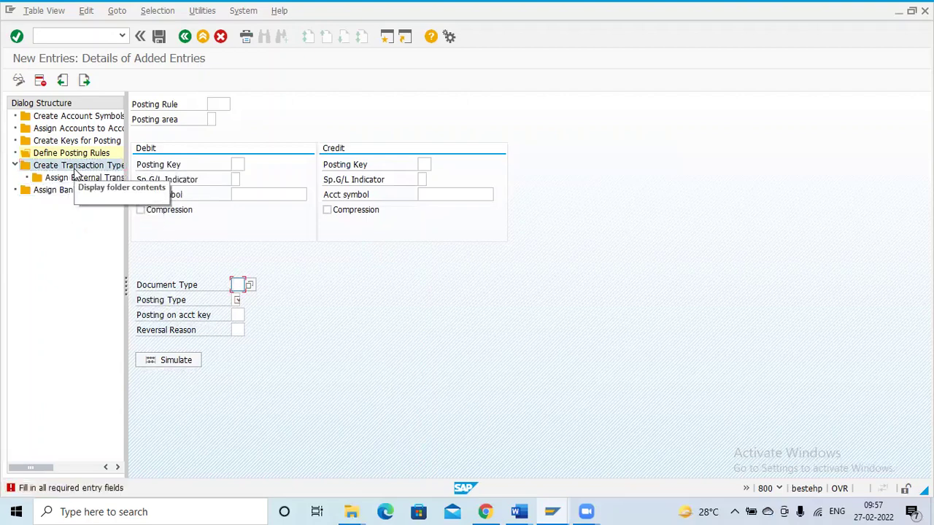
pyautogui.click(186, 42)
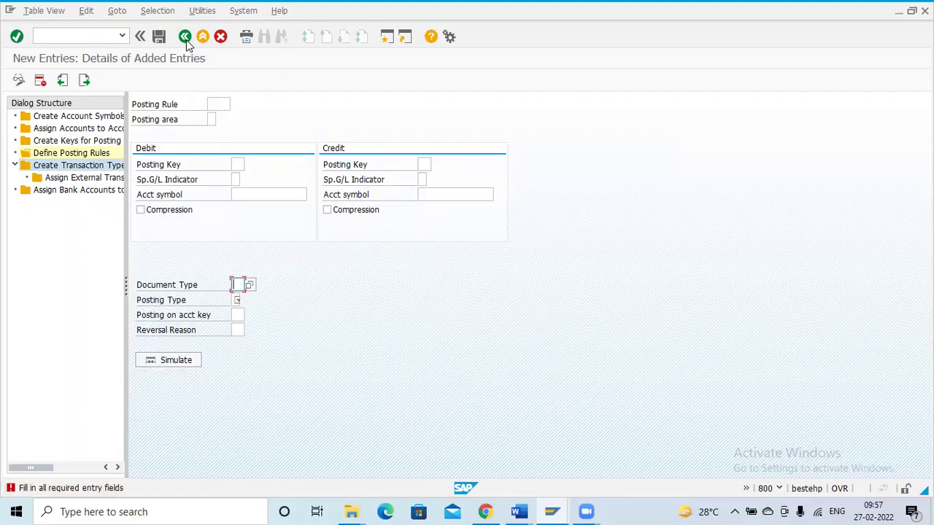
pyautogui.click(184, 38)
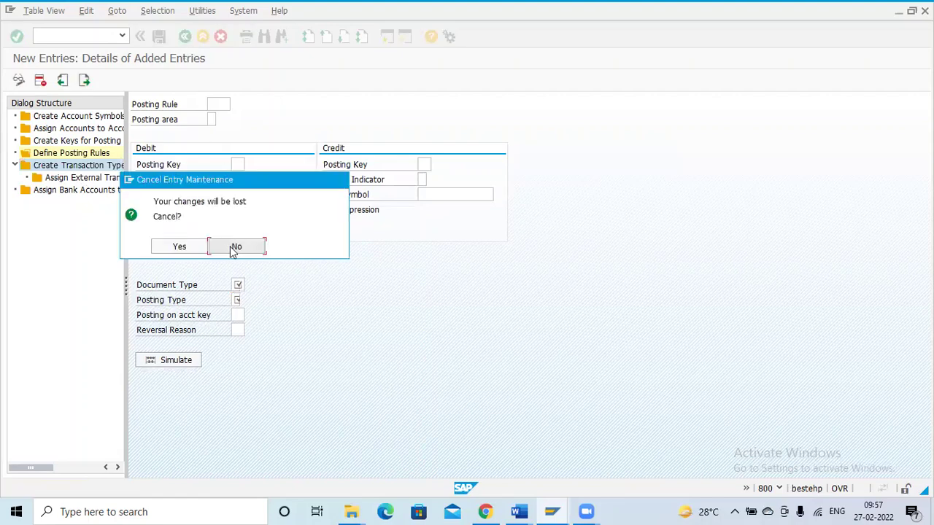
pyautogui.click(233, 248)
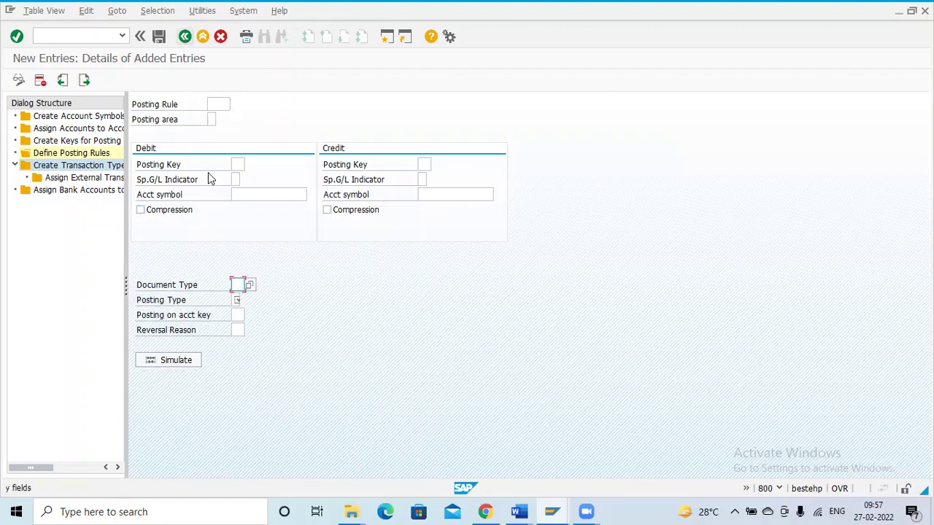
pyautogui.click(220, 37)
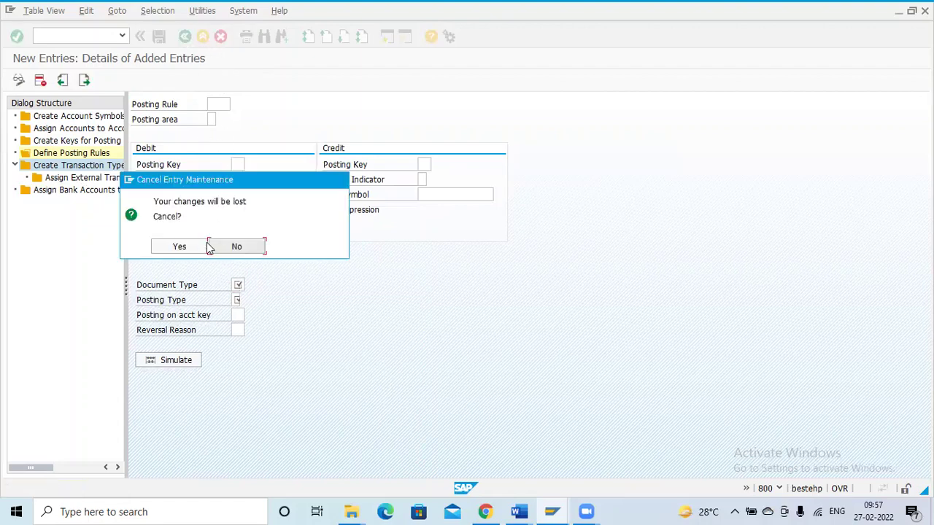
pyautogui.press('Return')
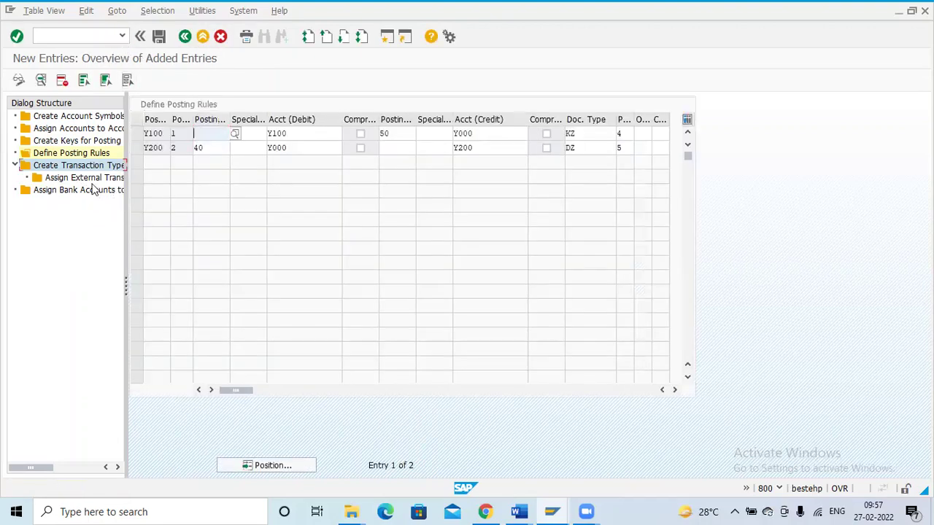
# Step: Select transaction type MT940, open its assignment of external transaction types to posting rules, and start new entries
pyautogui.doubleClick(80, 168)
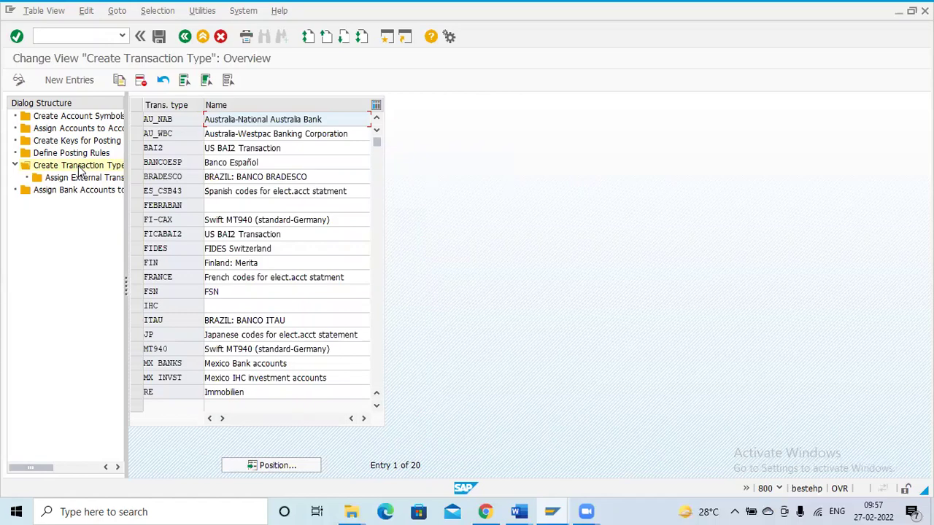
pyautogui.moveTo(377, 146); pyautogui.dragTo(376, 378)
pyautogui.scroll(5, 317, 331)
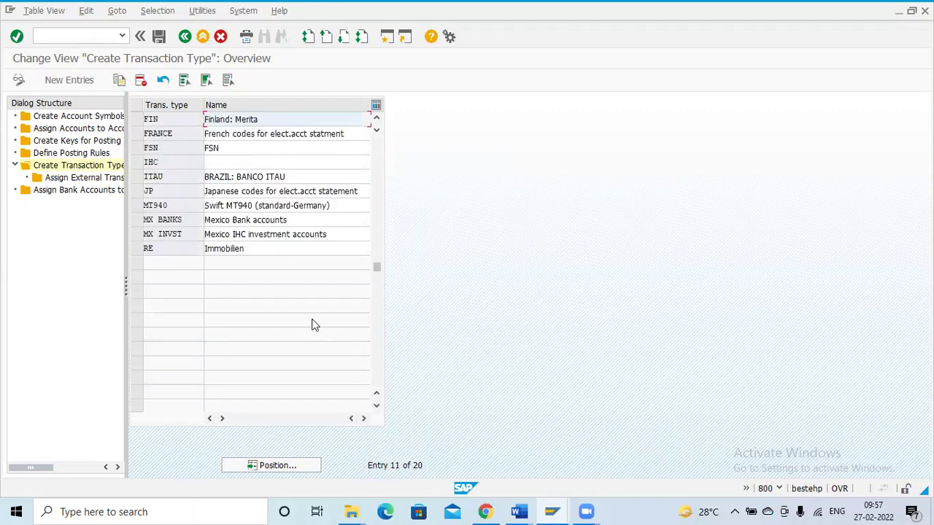
pyautogui.click(136, 292)
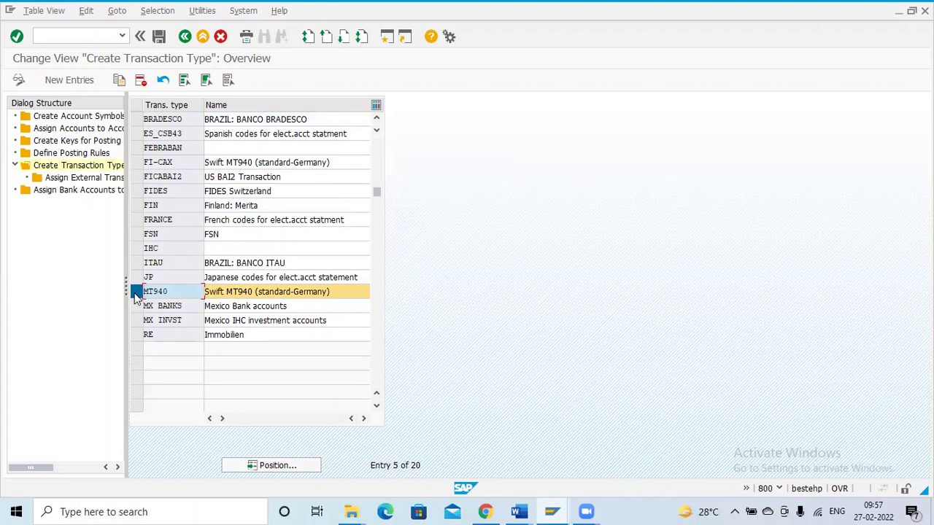
pyautogui.doubleClick(93, 181)
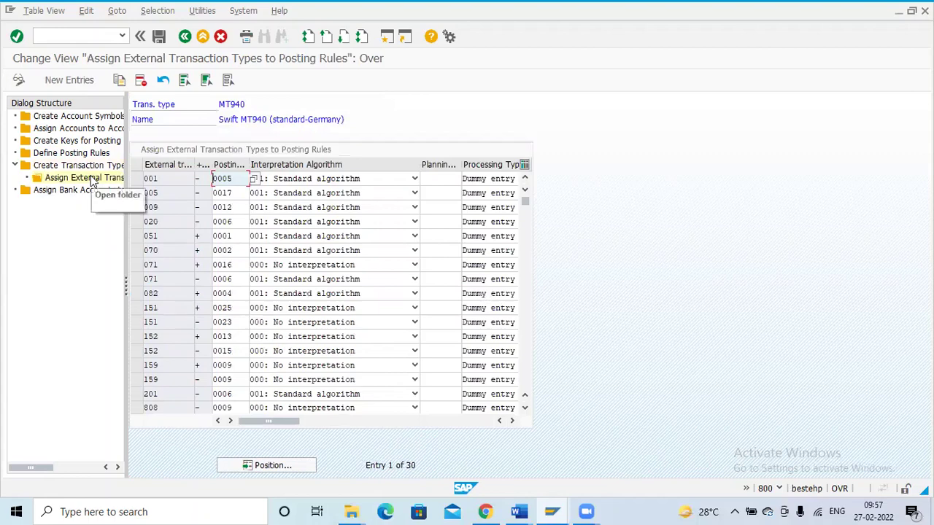
pyautogui.click(73, 80)
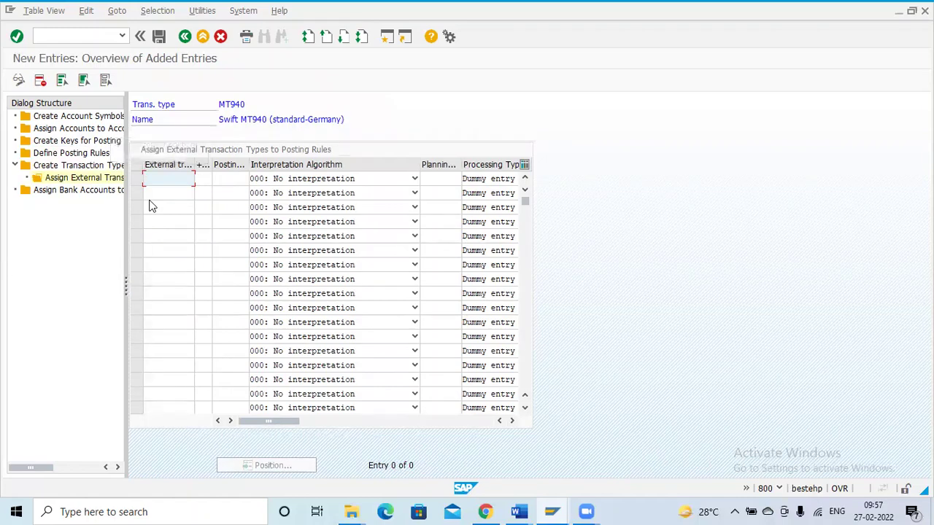
# Step: Launch Excel and create a blank workbook for notes on the external transaction types
pyautogui.press('super+r')
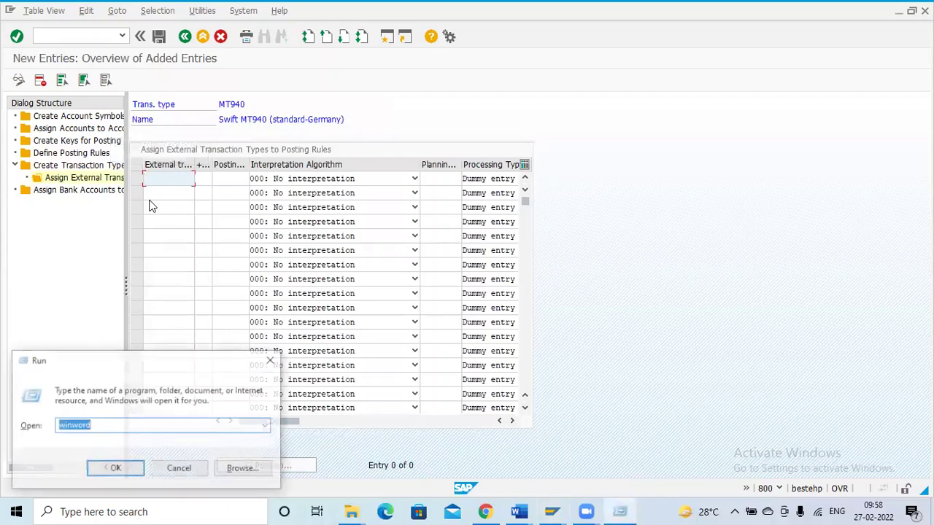
pyautogui.write('excel')
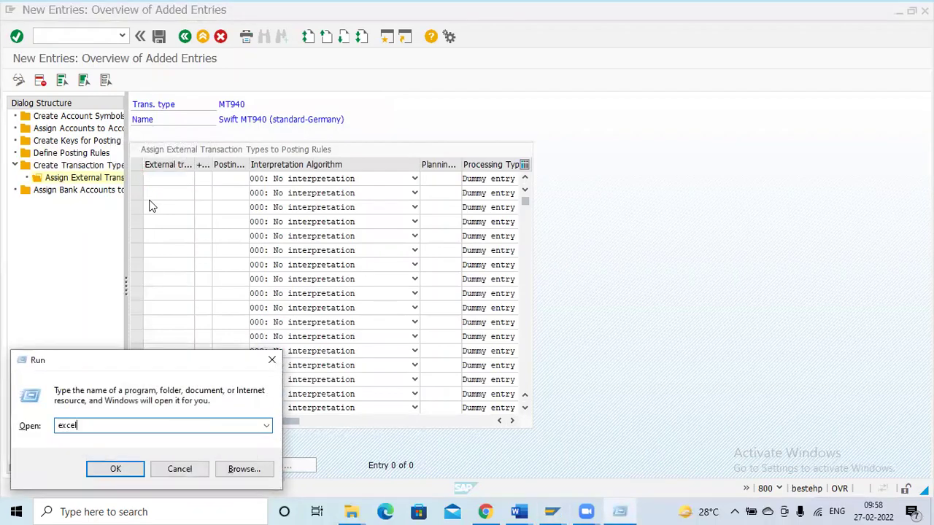
pyautogui.press('Return')
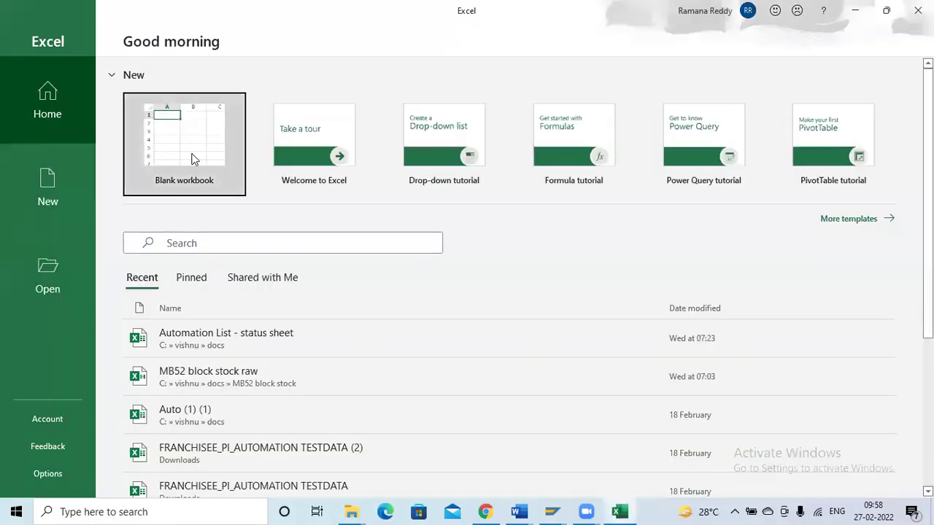
pyautogui.click(192, 153)
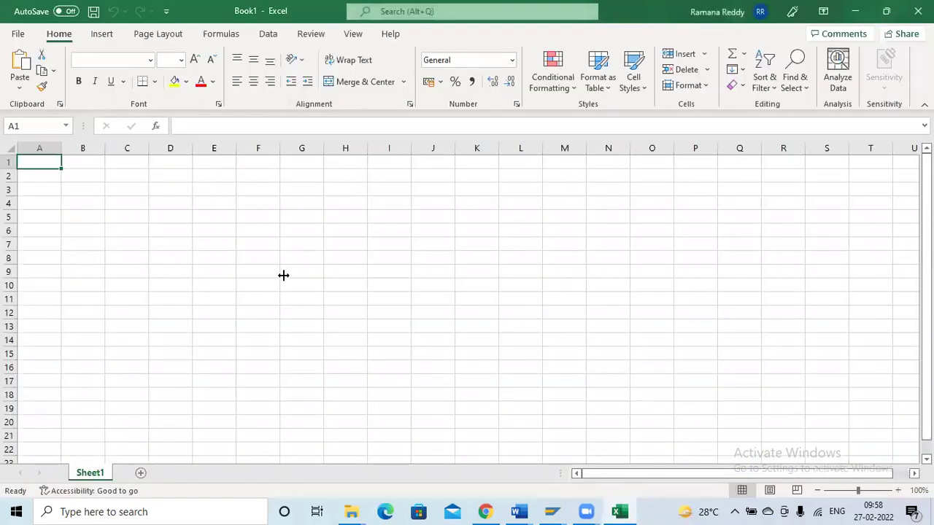
pyautogui.keyDown('ctrl'); pyautogui.scroll(1, 274, 265); pyautogui.keyUp('ctrl')
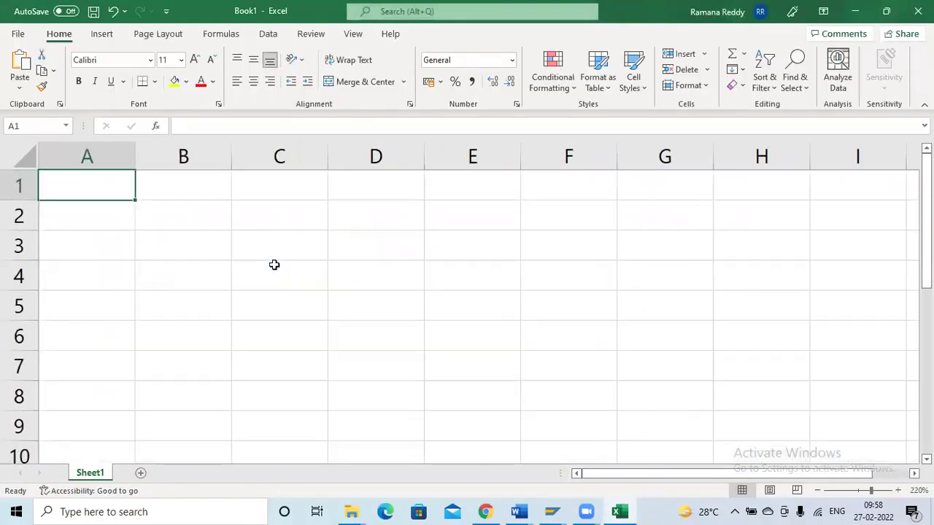
# Step: Enter NTRF in cells C4 and C5, and NCHD in cell C6
pyautogui.click(274, 265)
pyautogui.write('NTRF')
pyautogui.press('Return')
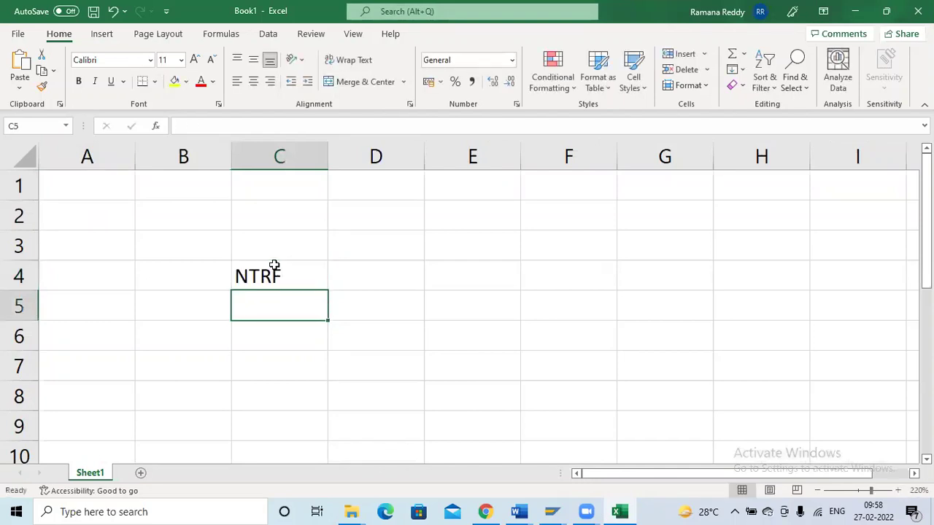
pyautogui.write('NTRF')
pyautogui.press('Return')
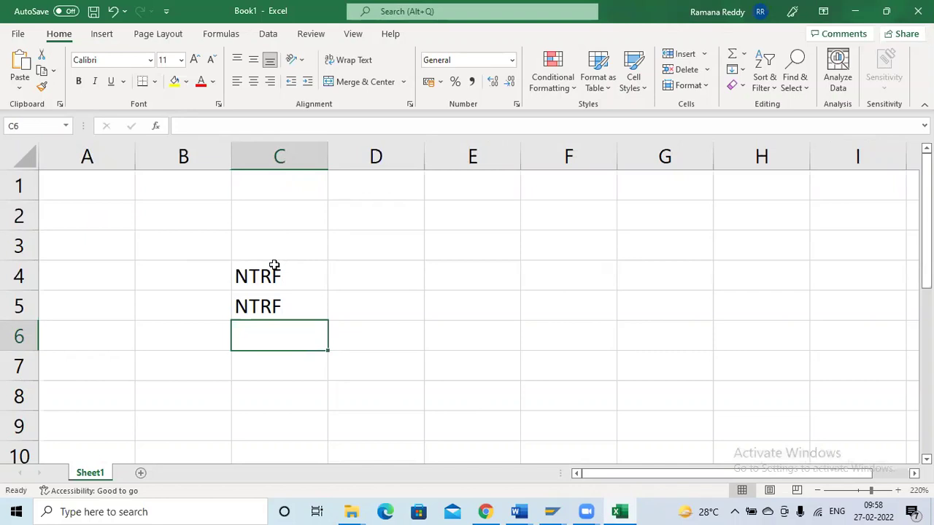
pyautogui.write('NCHD')
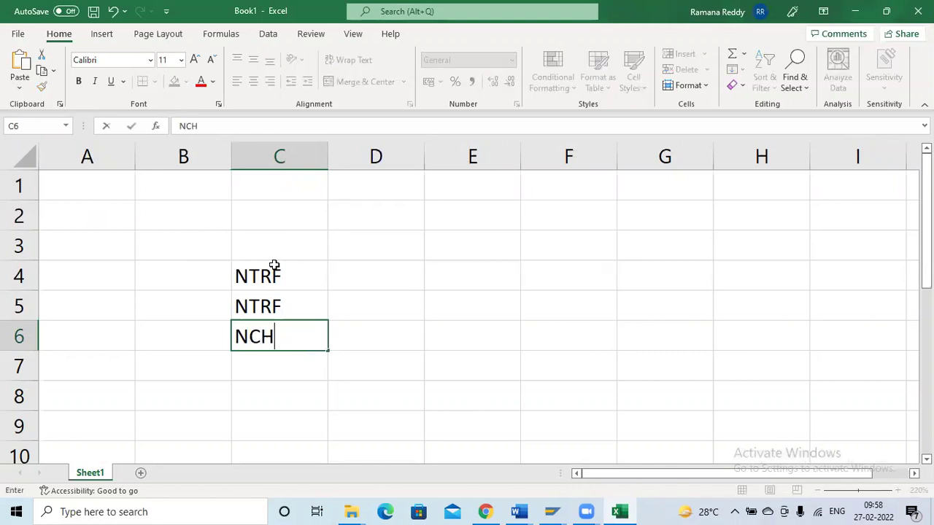
pyautogui.press('Up')
# Step: Fill the two NTRF cells, C4 and C5, with yellow
pyautogui.press('Up')
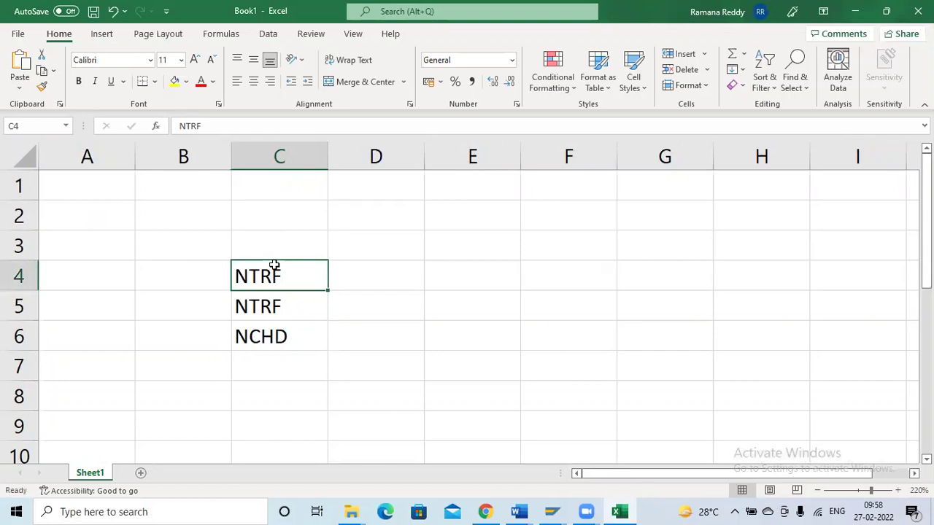
pyautogui.keyDown('shift'); pyautogui.click(277, 298); pyautogui.keyUp('shift')
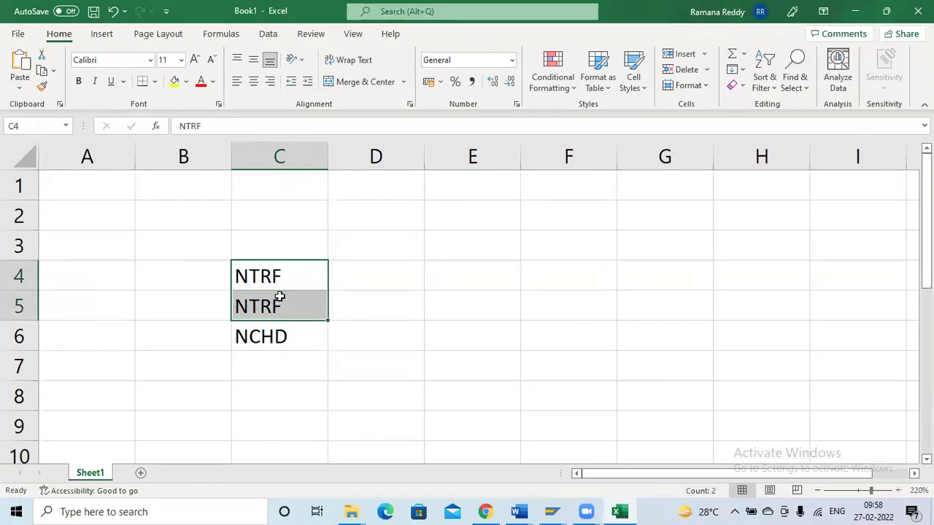
pyautogui.click(175, 79)
# Step: Enter the sign + in D4 and - in D5 beside the two NTRF codes
pyautogui.click(366, 272)
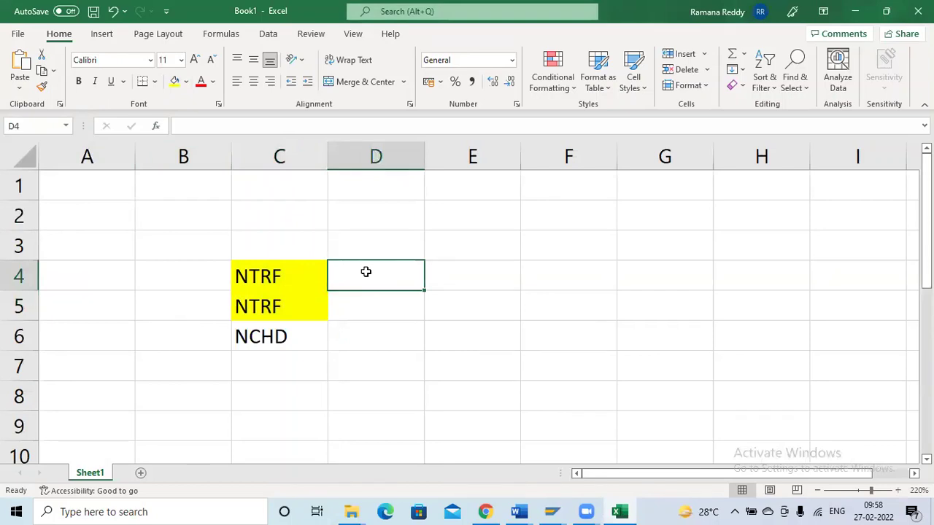
pyautogui.write('+')
pyautogui.press('Return')
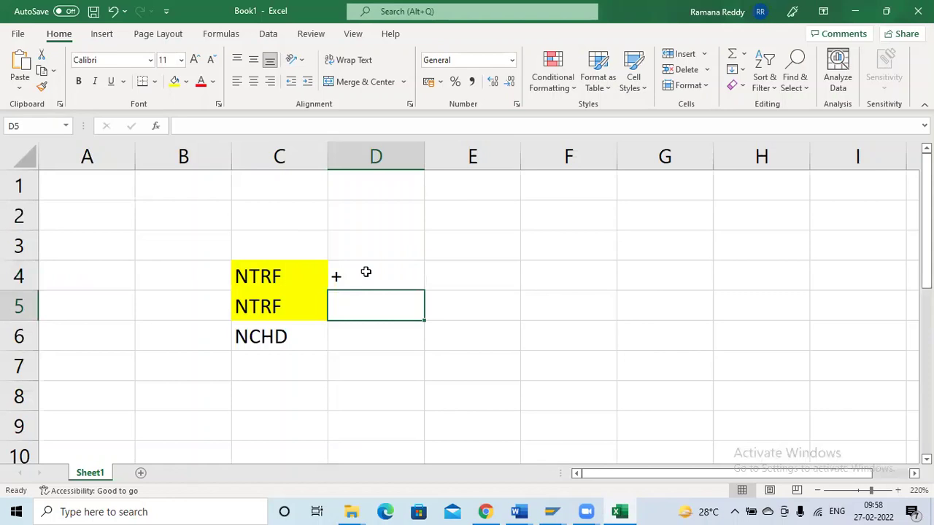
pyautogui.write('-')
pyautogui.press('Return')
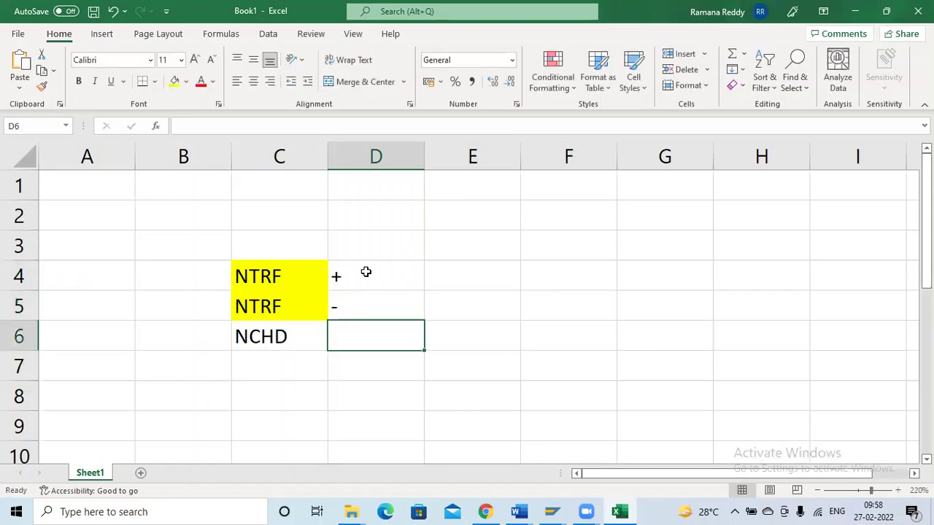
pyautogui.press('Up')
pyautogui.press('Up')
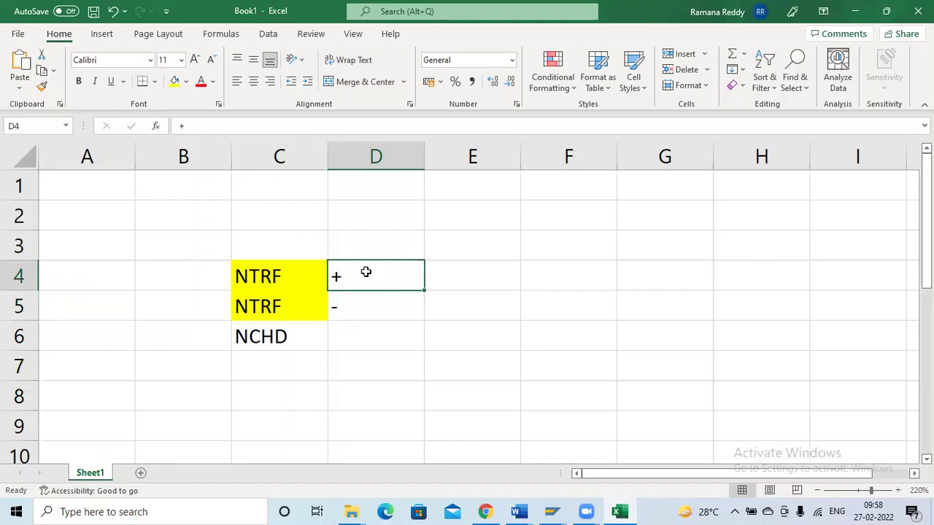
pyautogui.press('Down')
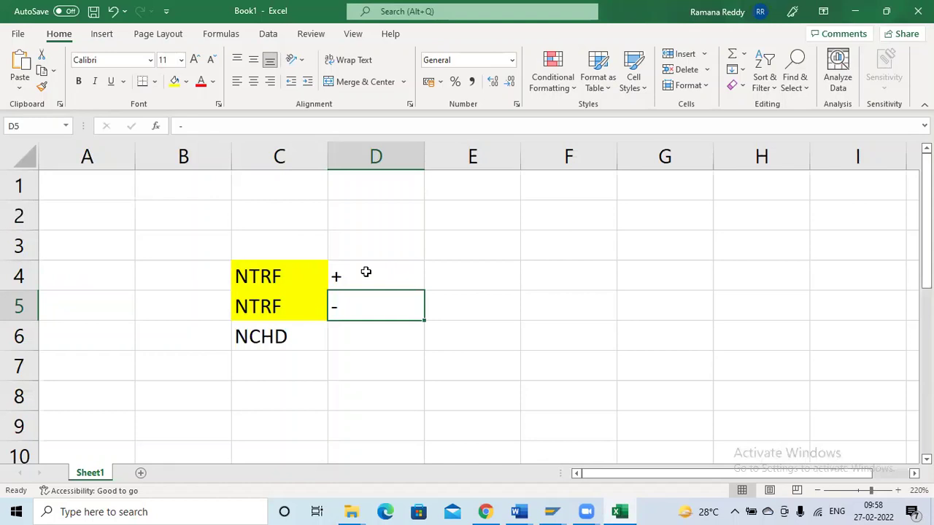
pyautogui.press('Down')
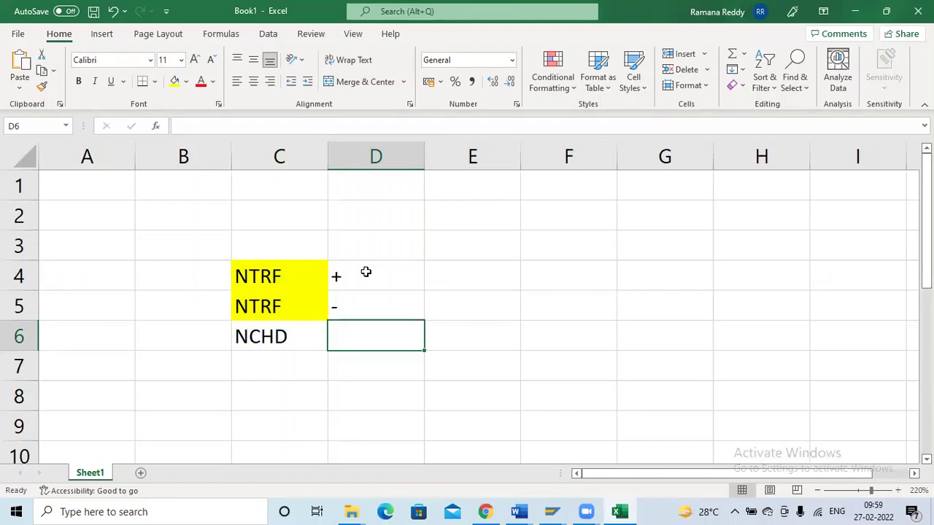
pyautogui.write('-')
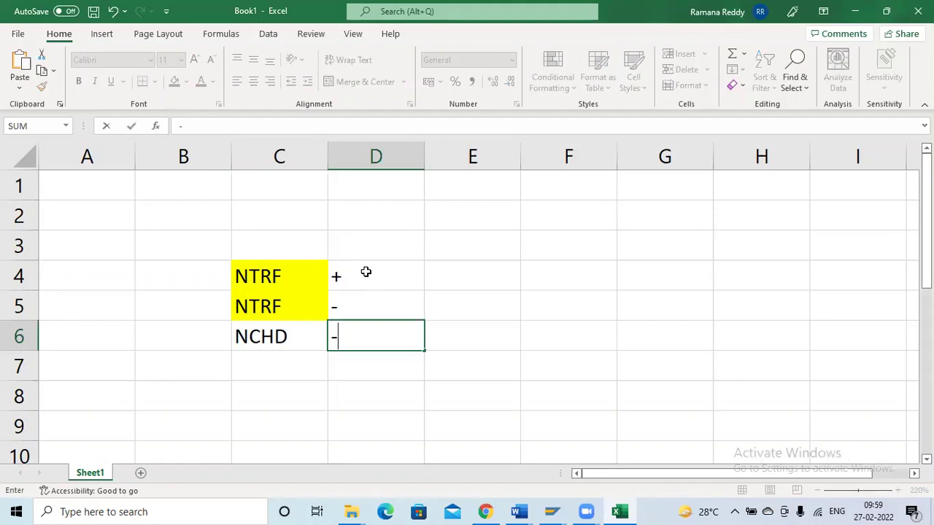
pyautogui.press('Down')
pyautogui.press('Up')
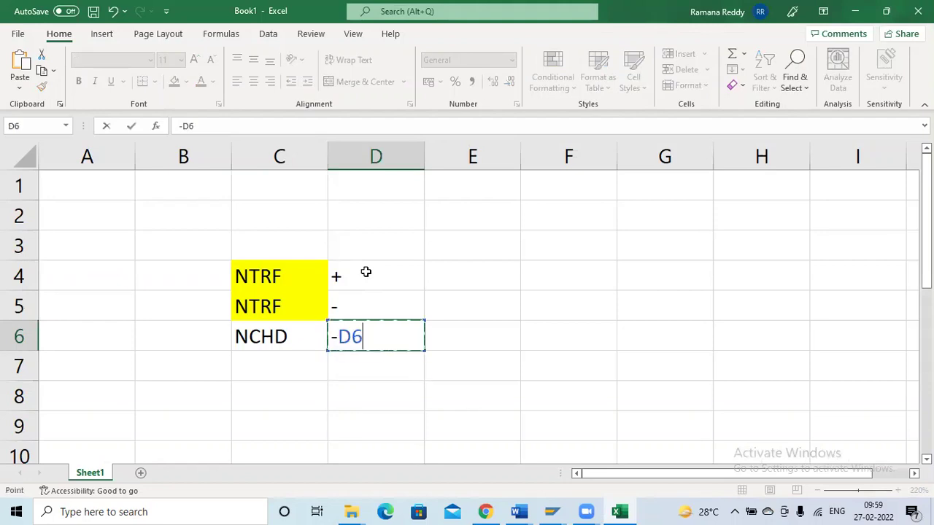
pyautogui.press('Escape')
# Step: Clear the contents of the entire row 6, removing the NCHD entry
pyautogui.hotkey('shift', 'space')
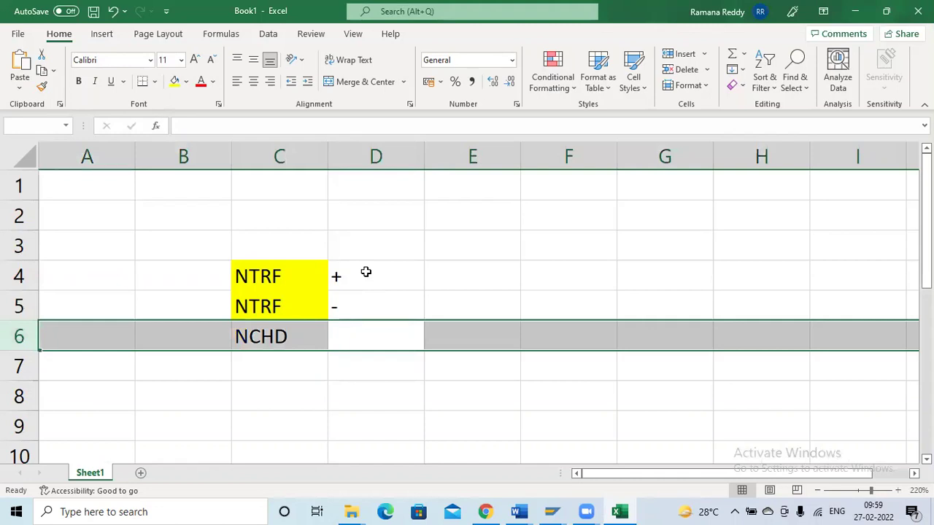
pyautogui.press('Delete')
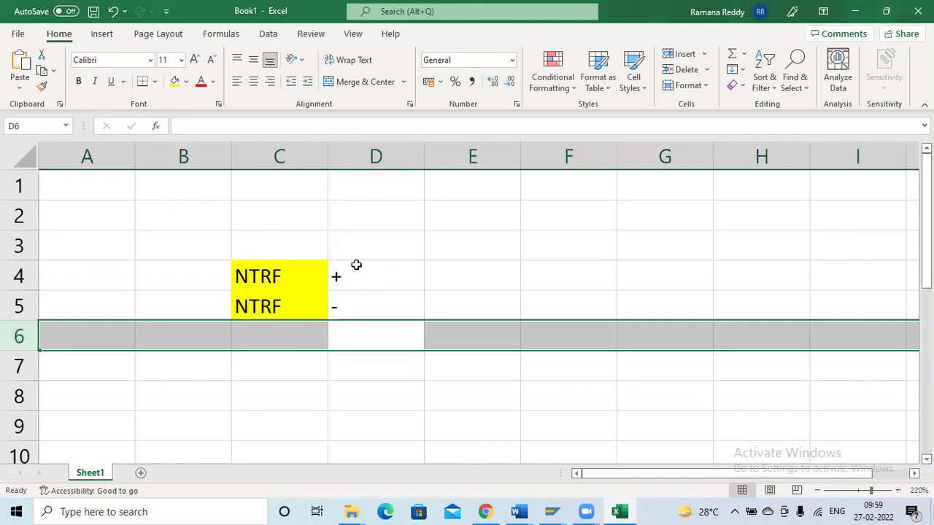
# Step: Enter the label Incomming in B4 and Out going in B5 beside the two NTRF codes
pyautogui.click(358, 268)
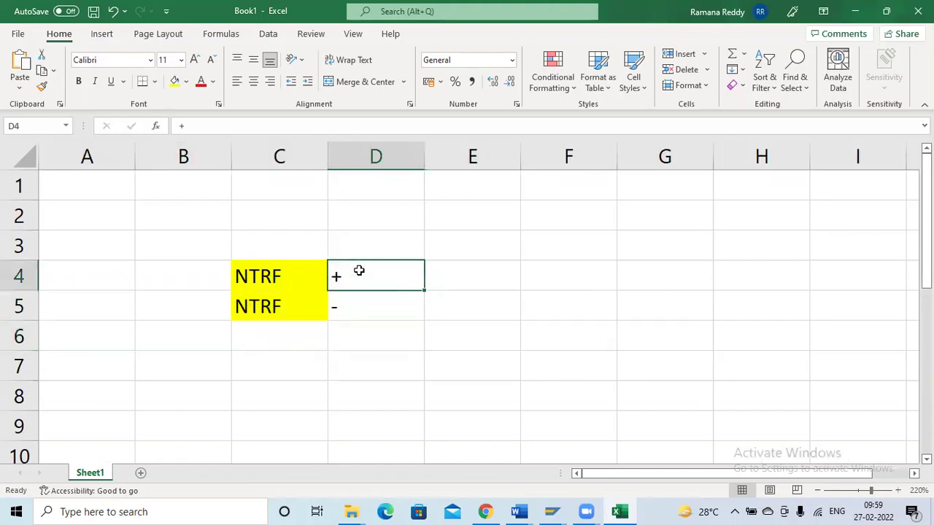
pyautogui.click(351, 305)
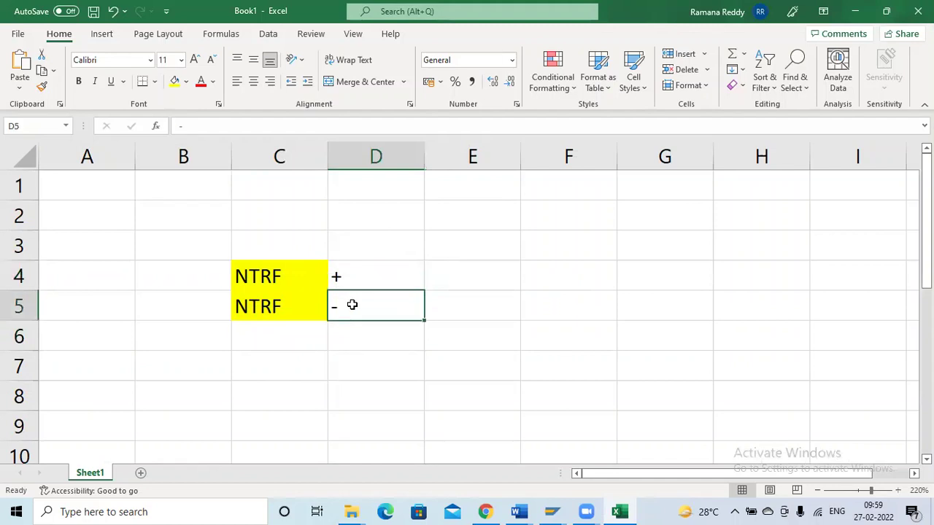
pyautogui.click(427, 269)
pyautogui.click(200, 271)
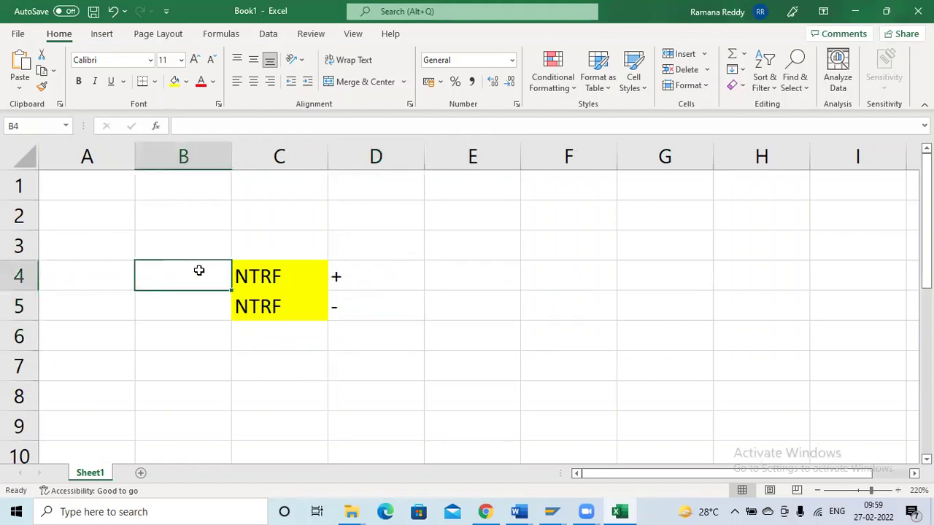
pyautogui.write('Incomming')
pyautogui.press('Return')
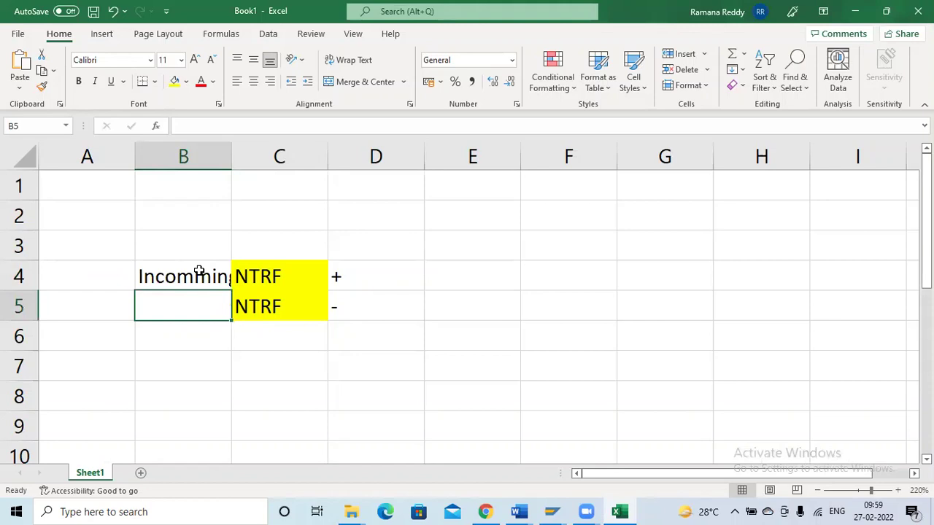
pyautogui.write('Out going')
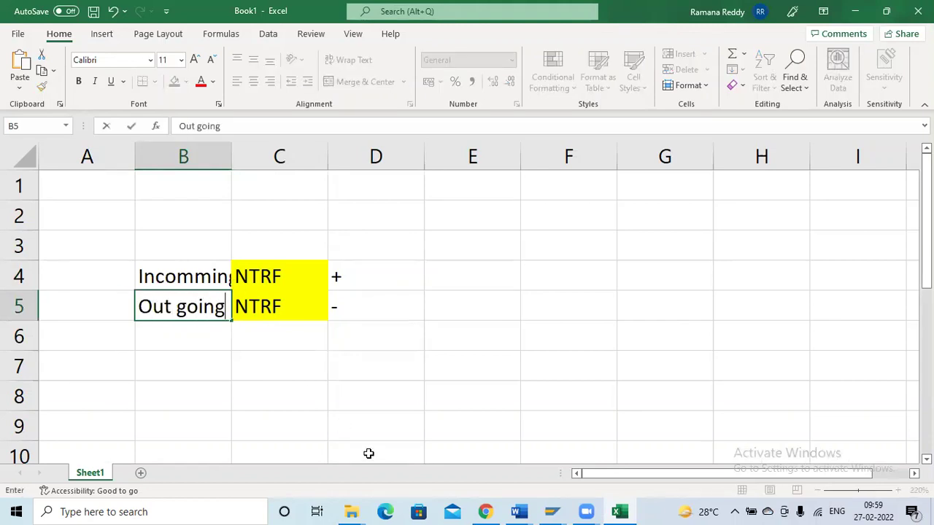
pyautogui.click(339, 446)
# Step: Enter the sample amounts 5000 in F2 and 1000 in F3
pyautogui.click(335, 307)
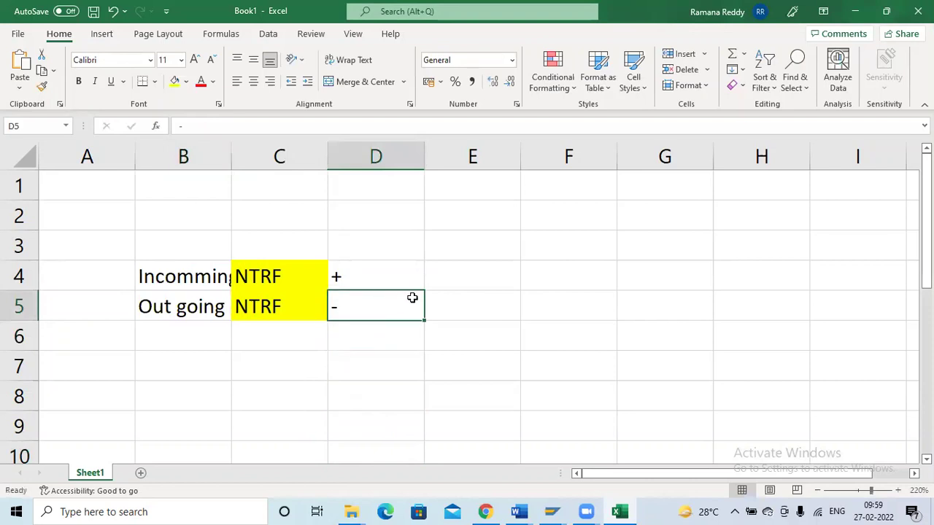
pyautogui.click(561, 217)
pyautogui.write('5000')
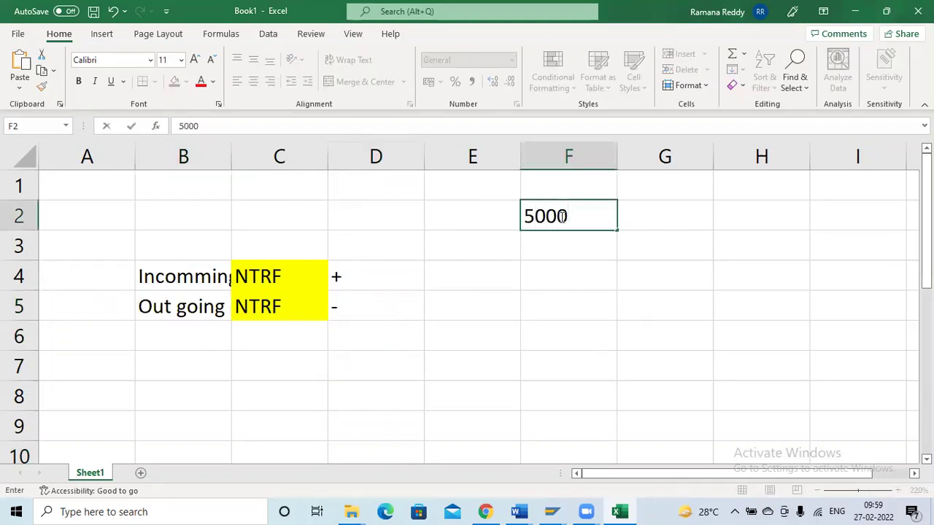
pyautogui.press('Return')
pyautogui.write('1000')
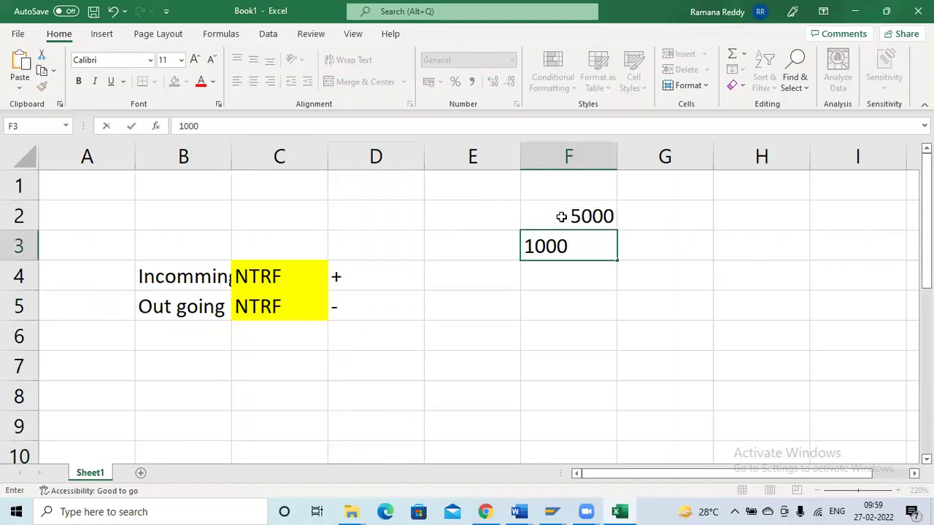
pyautogui.press('Return')
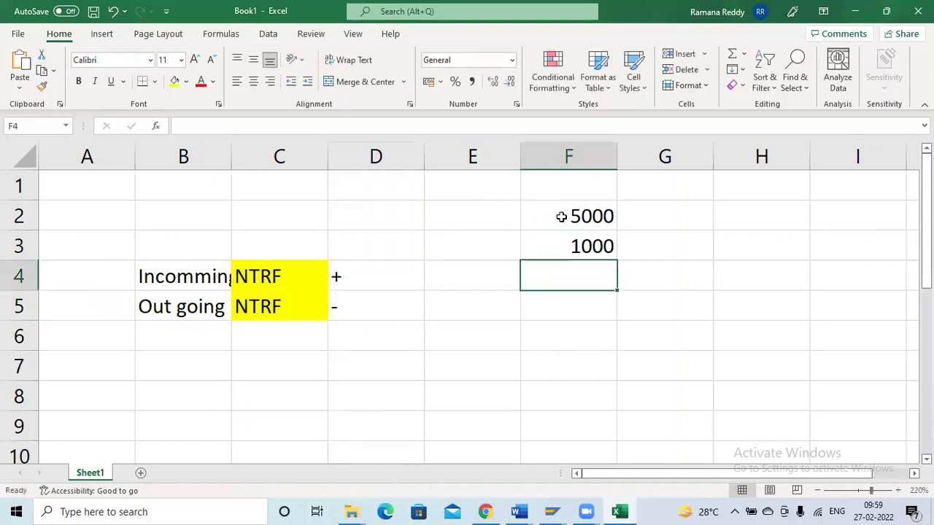
# Step: Total the two amounts F2 and F3 with AutoSum in cell F5
pyautogui.press('Down')
pyautogui.press('Up')
pyautogui.press('Up')
pyautogui.press('Down')
pyautogui.press('Down')
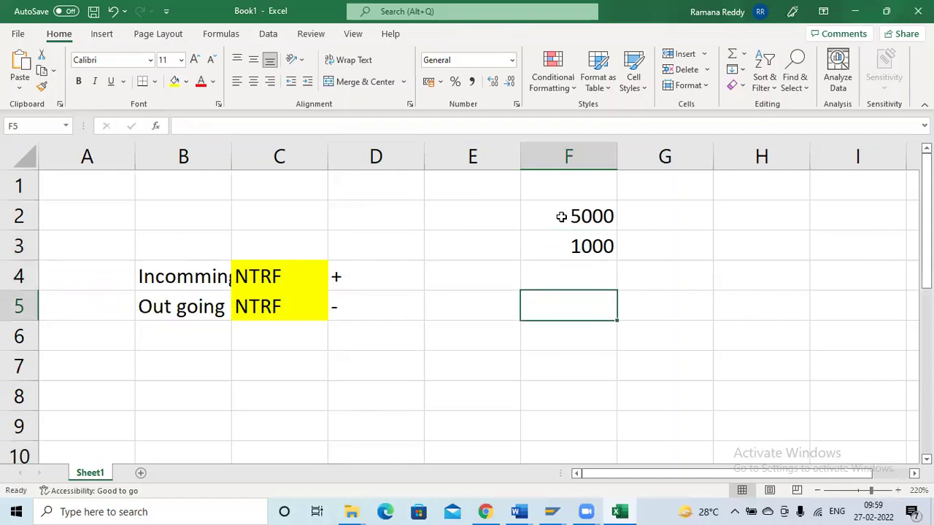
pyautogui.hotkey('alt', '=')
pyautogui.press('Return')
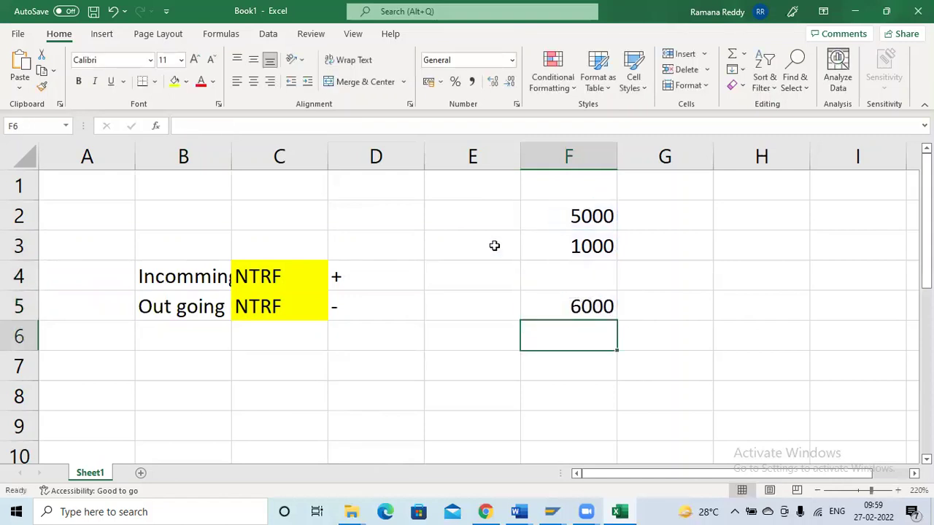
# Step: Enter 500 in F6, directly under the total, as the outgoing amount
pyautogui.click(248, 314)
pyautogui.click(575, 353)
pyautogui.click(589, 338)
pyautogui.write('500')
pyautogui.press('Return')
pyautogui.press('Return')
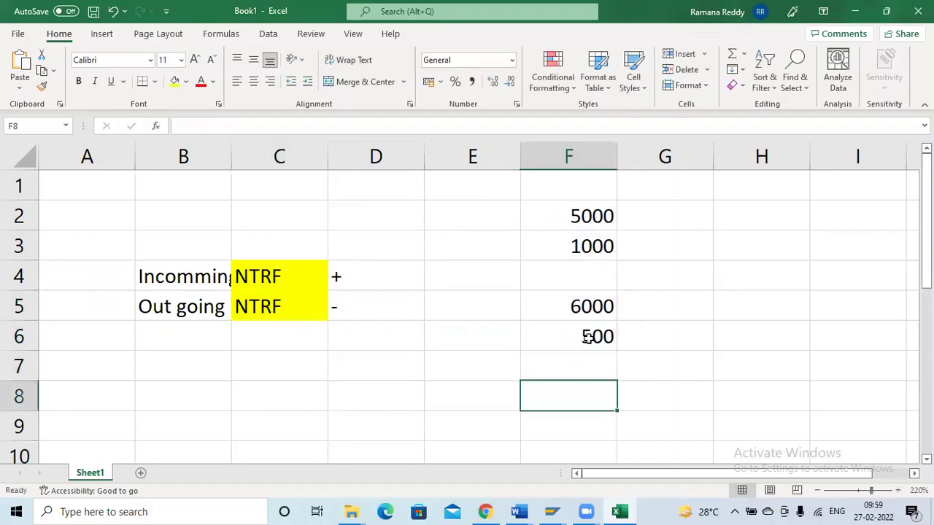
# Step: Subtract the outgoing amount from the total in F8 with the formula =F5-F6
pyautogui.write('=')
pyautogui.press('Up')
pyautogui.press('Up')
pyautogui.press('Up')
pyautogui.write('-')
pyautogui.press('Up')
pyautogui.press('Up')
pyautogui.press('Return')
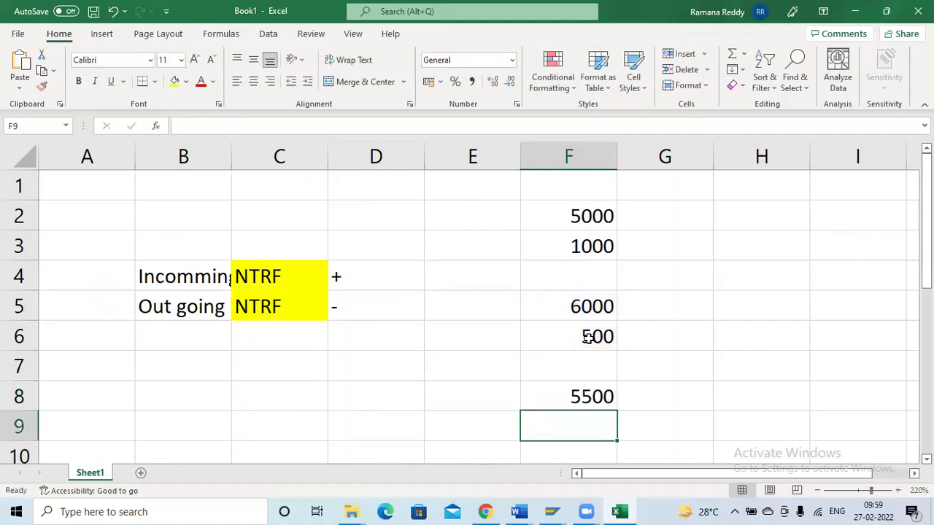
pyautogui.click(372, 279)
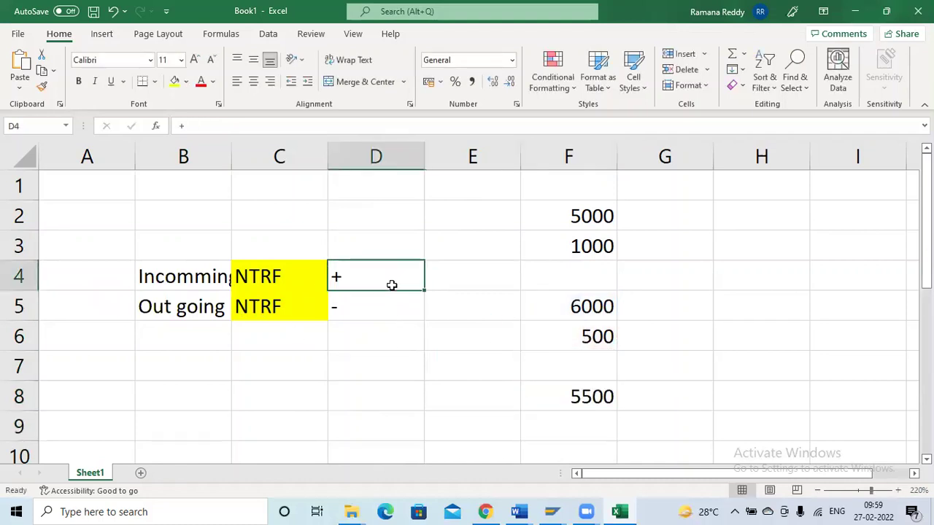
pyautogui.click(362, 314)
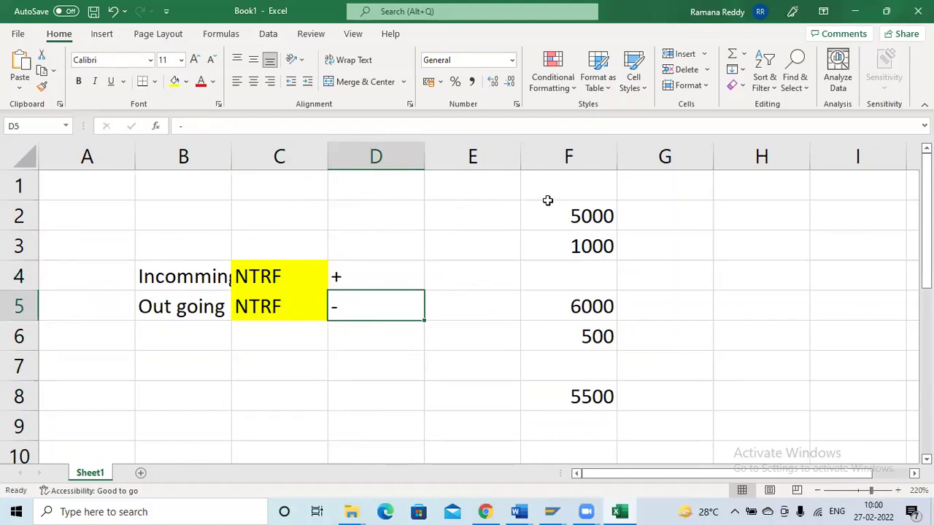
pyautogui.moveTo(322, 307); pyautogui.dragTo(161, 276)
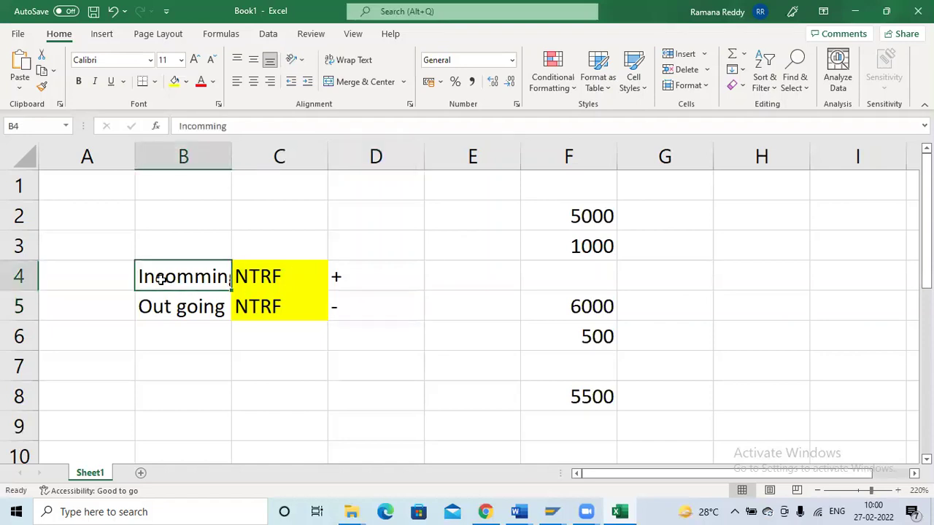
pyautogui.click(470, 270)
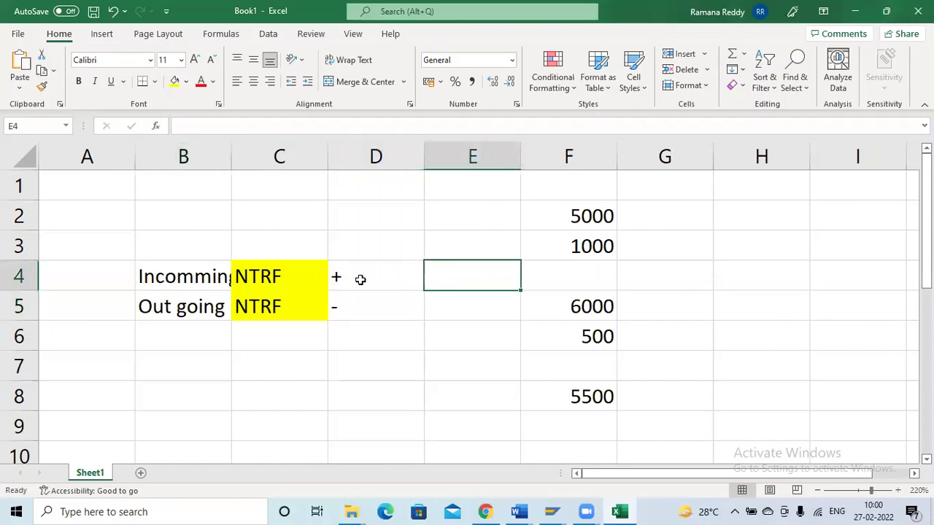
pyautogui.click(386, 318)
# Step: Enter posting rule Y100 in E5 for outgoing and Y200 in E4 for incoming, and select the block B4:E5
pyautogui.click(439, 311)
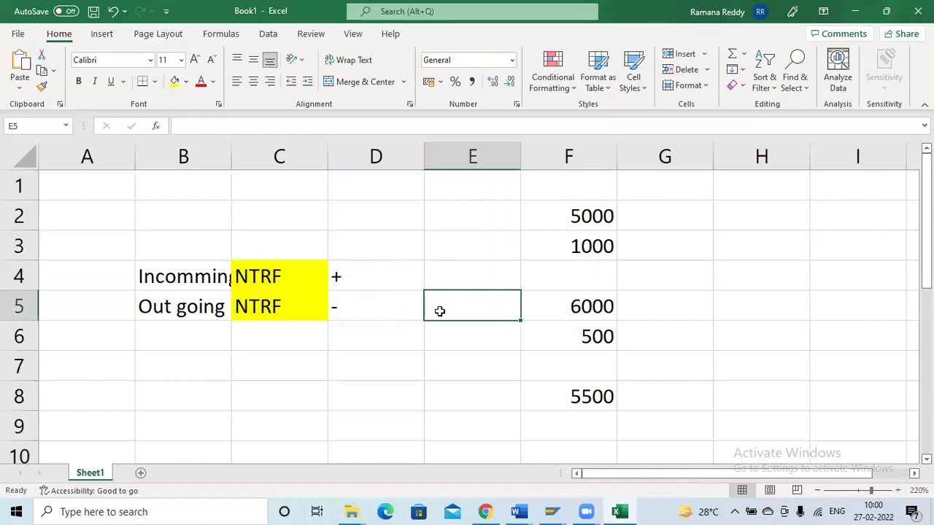
pyautogui.write('Y100')
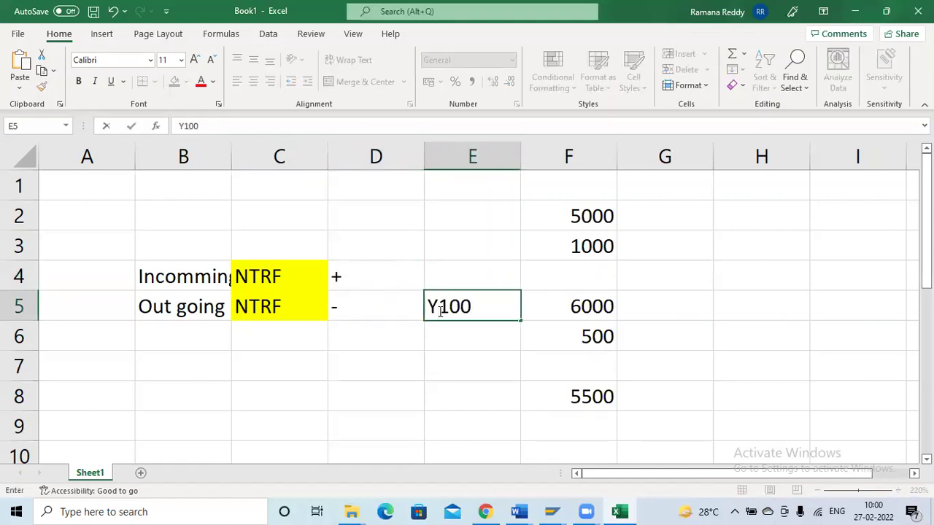
pyautogui.press('Up')
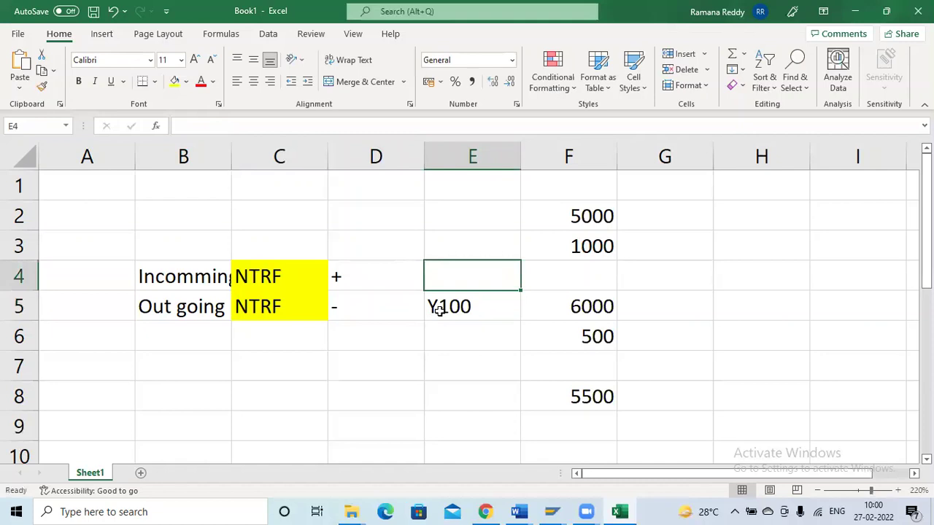
pyautogui.write('Y200')
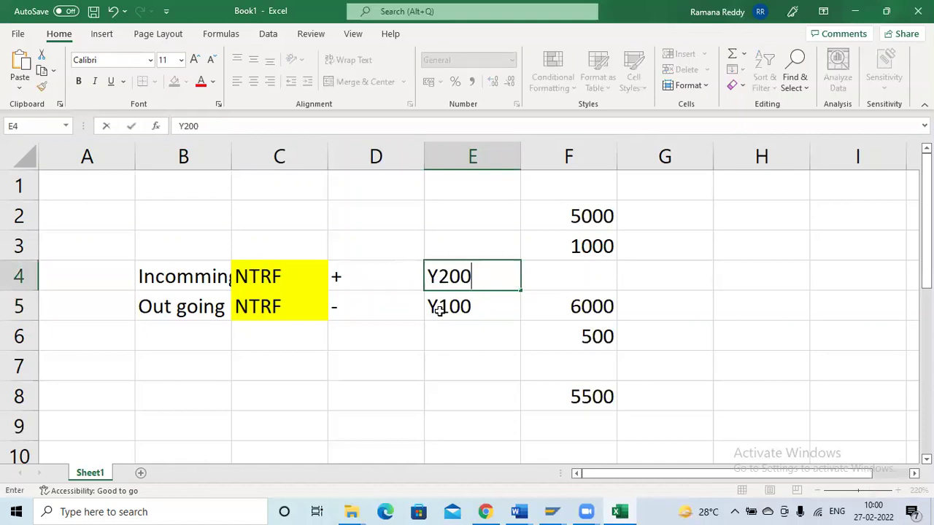
pyautogui.press('Return')
pyautogui.moveTo(182, 266); pyautogui.dragTo(432, 325)
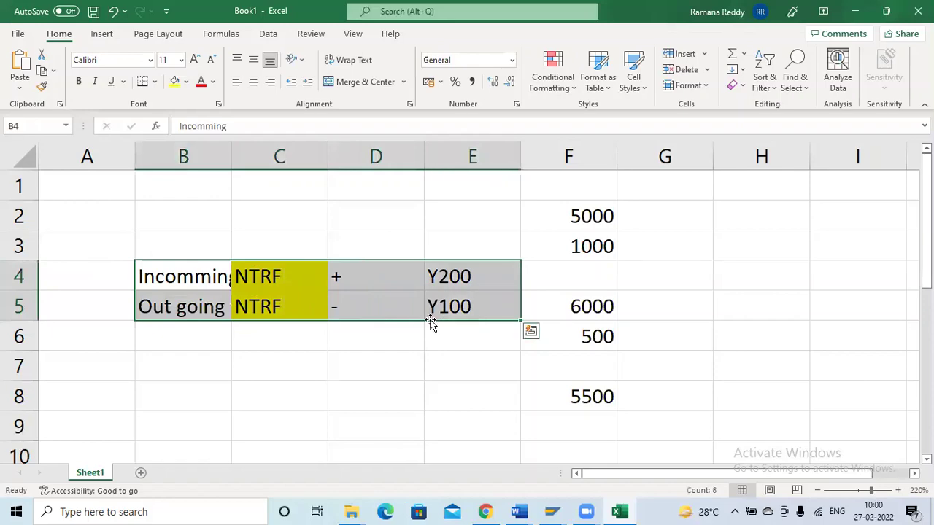
# Step: Switch to SAP and leave the empty new-entries screen, returning to the existing MT940 external transaction assignments
pyautogui.hotkey('alt', 'Tab')
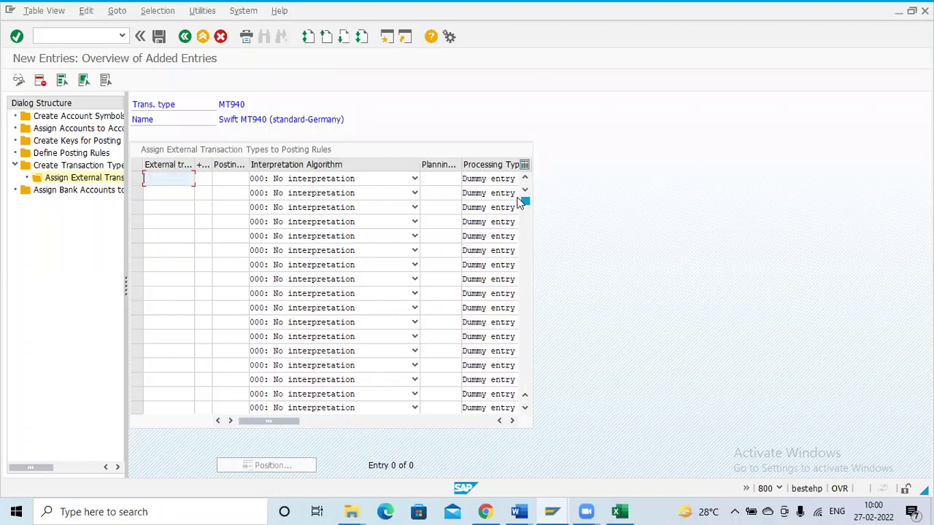
pyautogui.moveTo(525, 200); pyautogui.dragTo(542, 401)
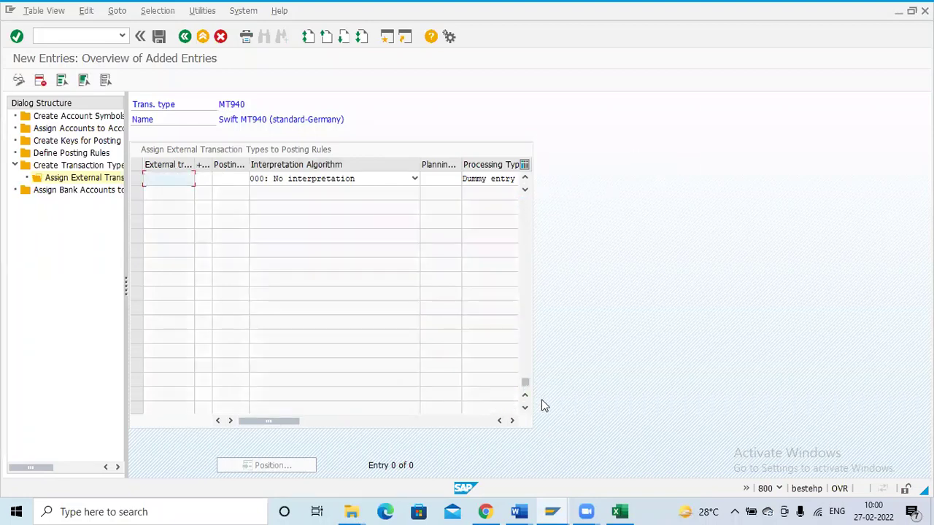
pyautogui.click(187, 42)
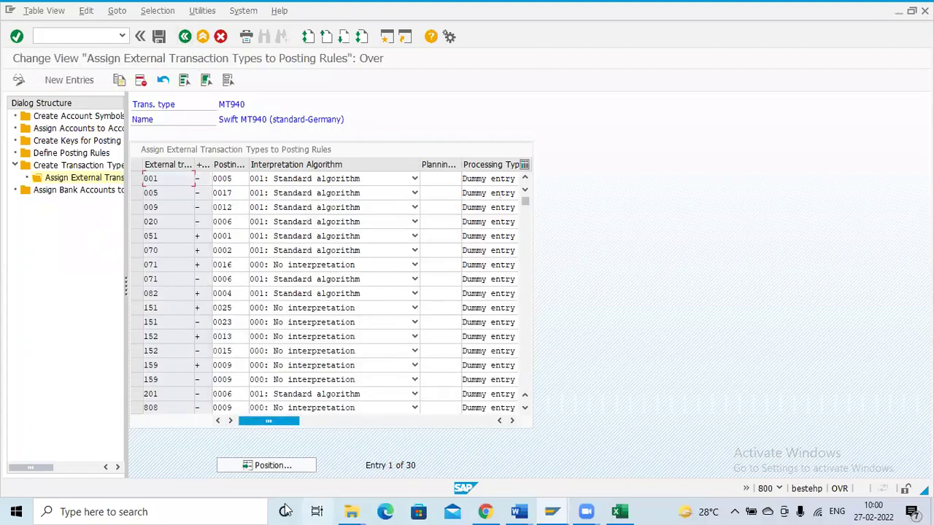
# Step: Position the external transaction type list at entry NTRF
pyautogui.click(271, 465)
pyautogui.write('n')
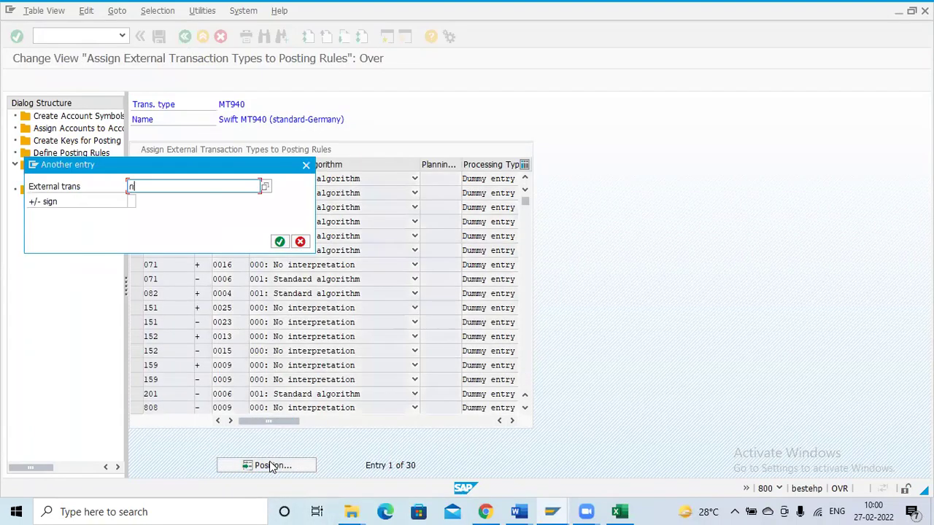
pyautogui.write('trf')
pyautogui.press('Return')
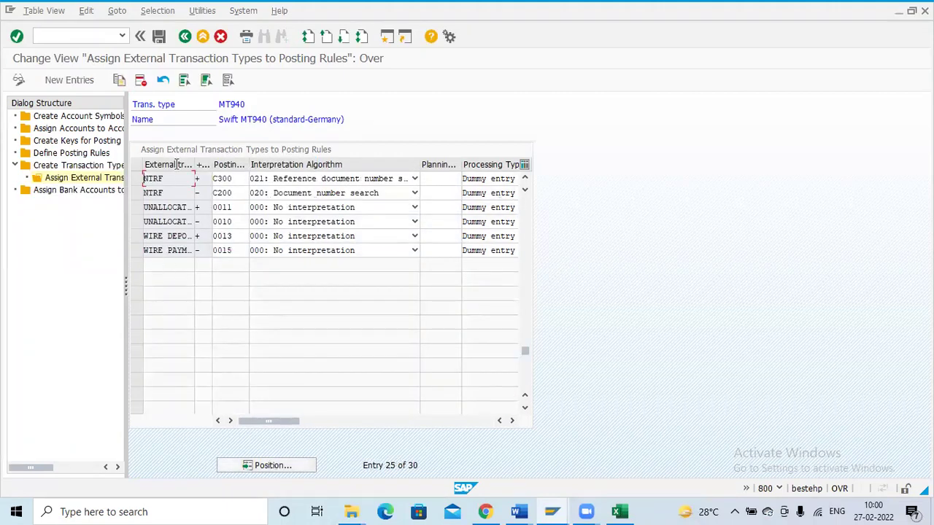
# Step: Set the posting rule of the incoming (+) NTRF entry to Y200
pyautogui.click(199, 180)
pyautogui.click(235, 180)
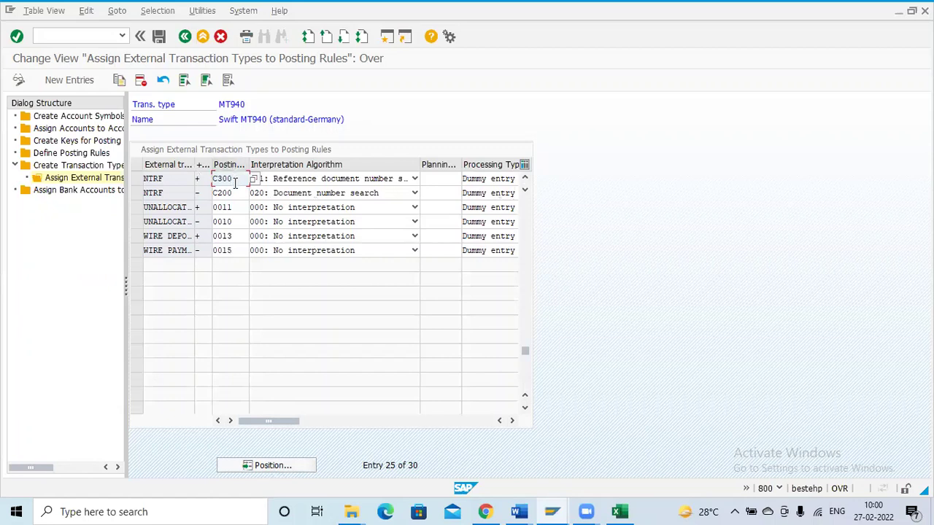
pyautogui.press('BackSpace')
pyautogui.press('BackSpace')
pyautogui.press('BackSpace')
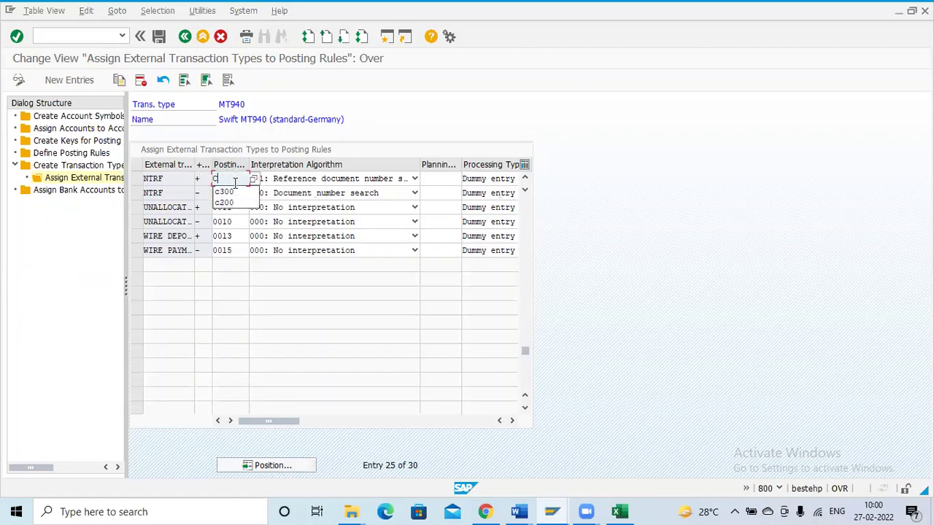
pyautogui.press('BackSpace')
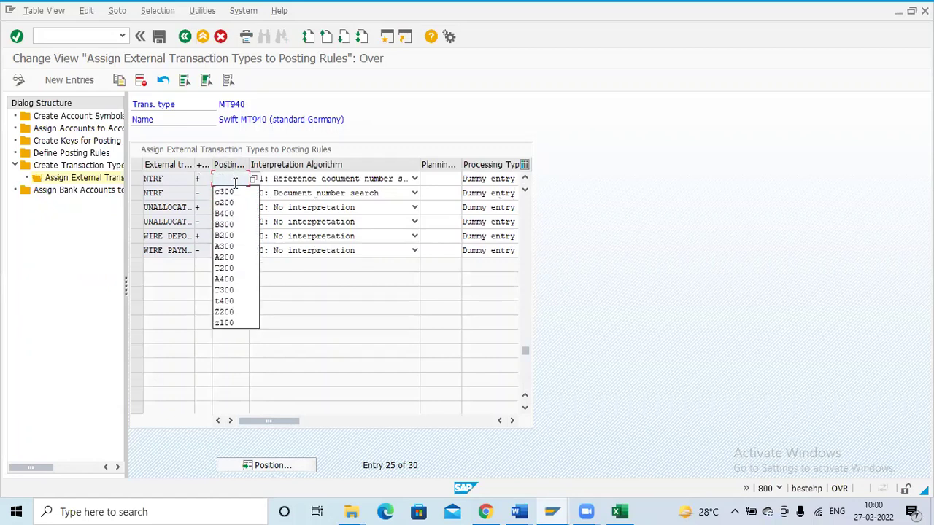
pyautogui.write('Y200')
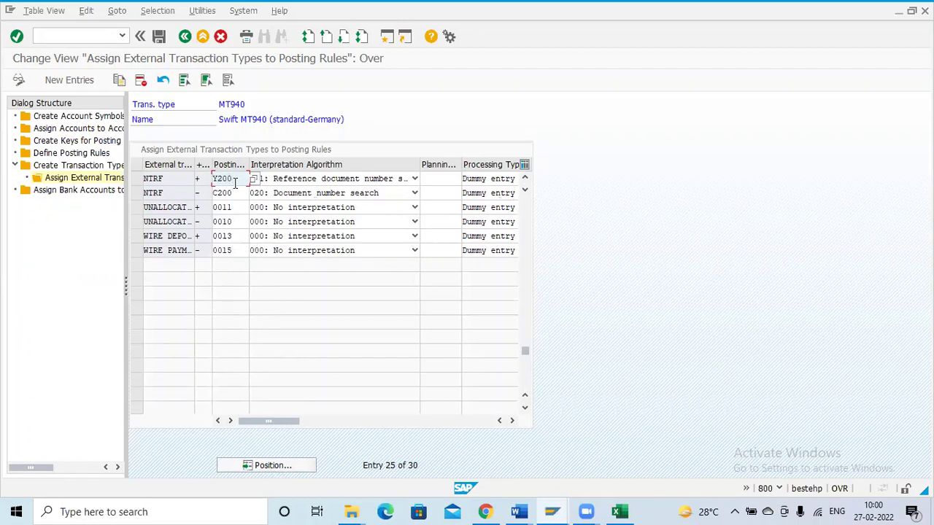
# Step: Set the posting rule of the outgoing (-) NTRF entry to Y100
pyautogui.click(239, 192)
pyautogui.press('BackSpace')
pyautogui.press('BackSpace')
pyautogui.press('BackSpace')
pyautogui.press('BackSpace')
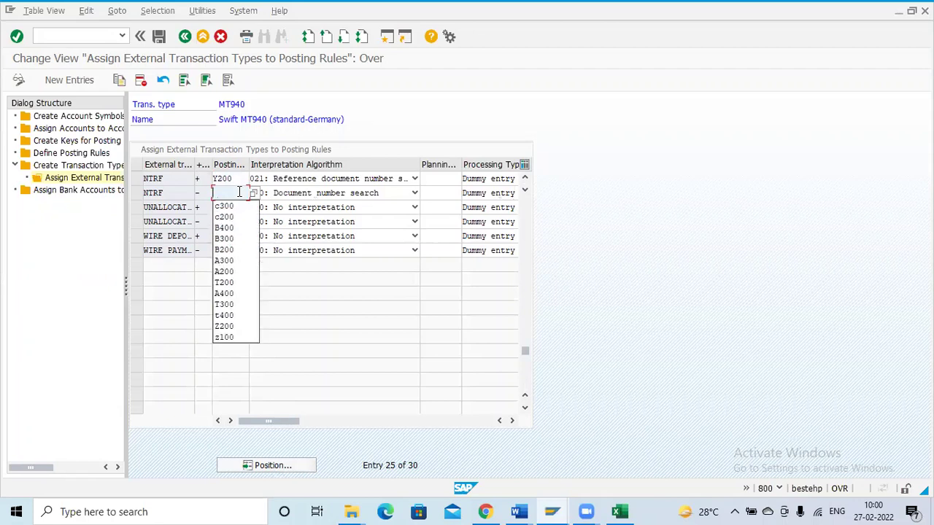
pyautogui.write('Y100')
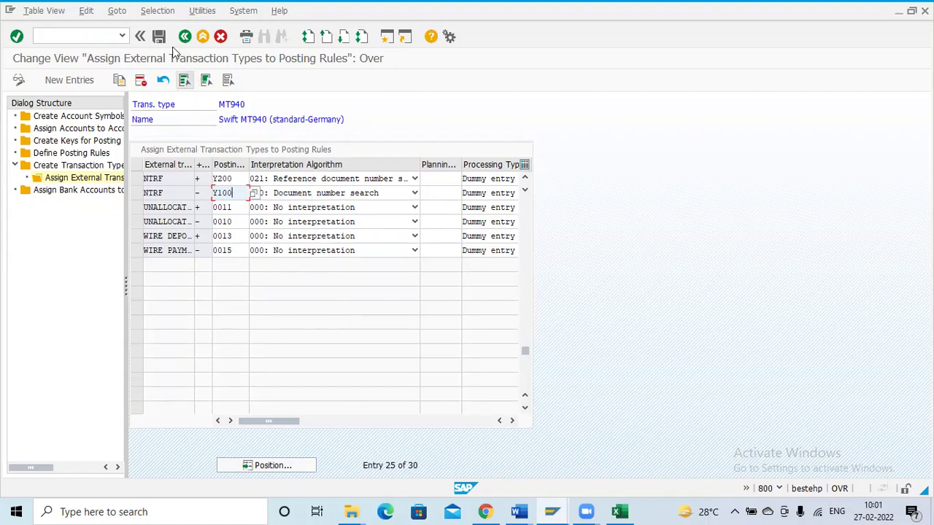
# Step: Choose interpretation algorithm 021: Reference document number search for the NTRF + entry and save the posting rule assignments
pyautogui.click(267, 181)
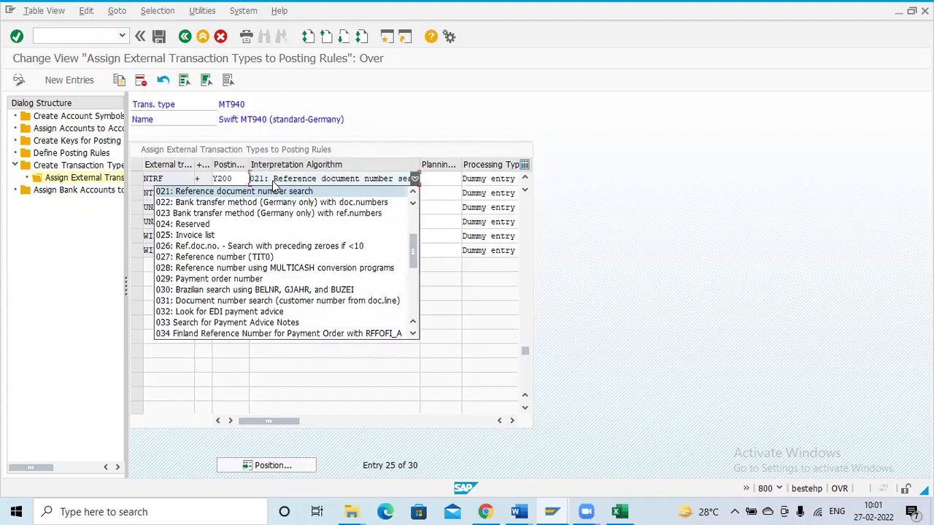
pyautogui.click(277, 191)
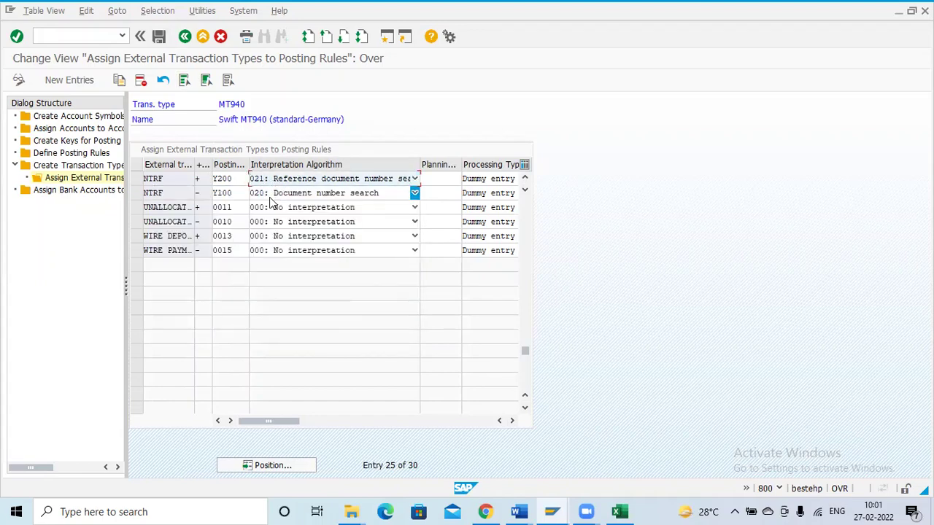
pyautogui.click(157, 36)
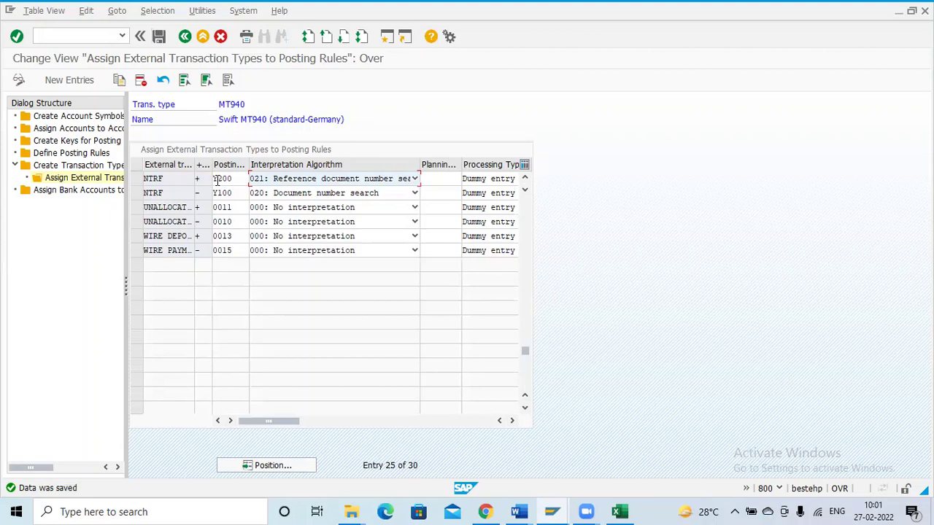
# Step: Review the posting rules and plus/minus signs of the two NTRF entries
pyautogui.moveTo(232, 179); pyautogui.dragTo(214, 182)
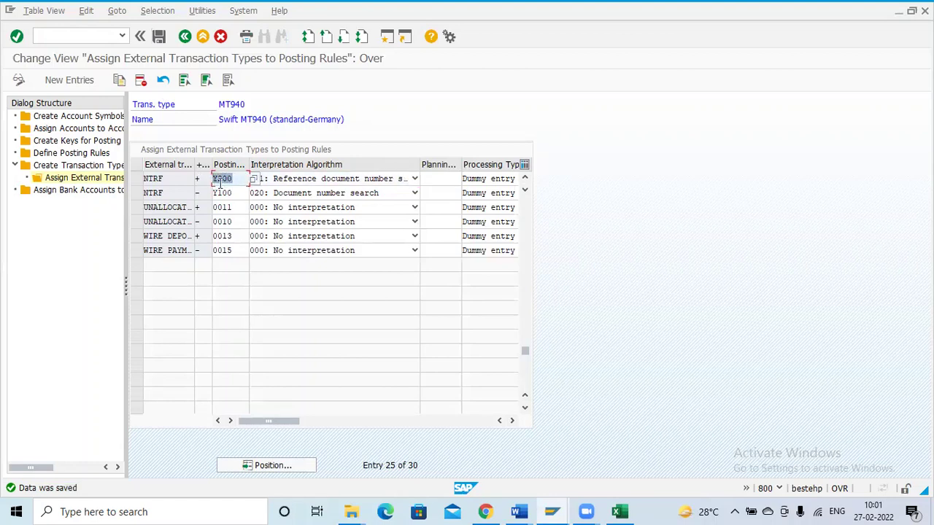
pyautogui.click(194, 179)
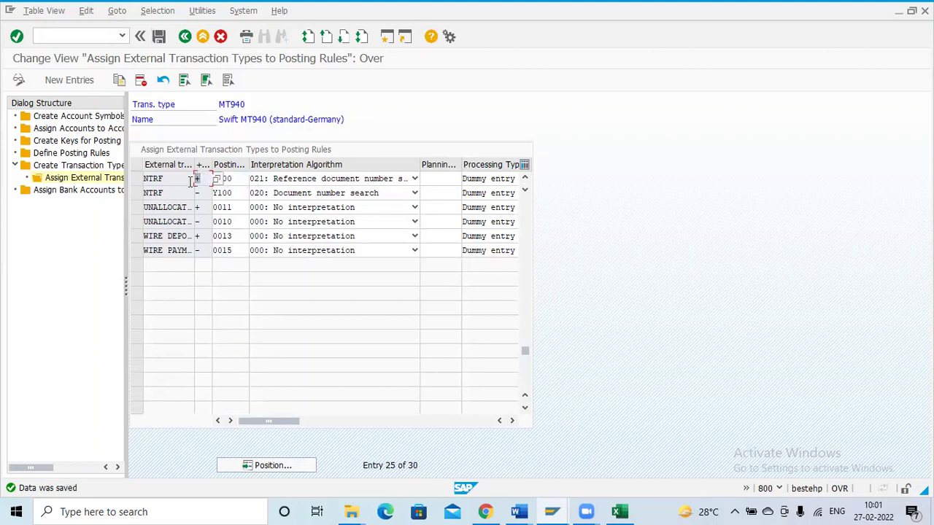
pyautogui.click(230, 193)
pyautogui.moveTo(230, 193); pyautogui.dragTo(210, 192)
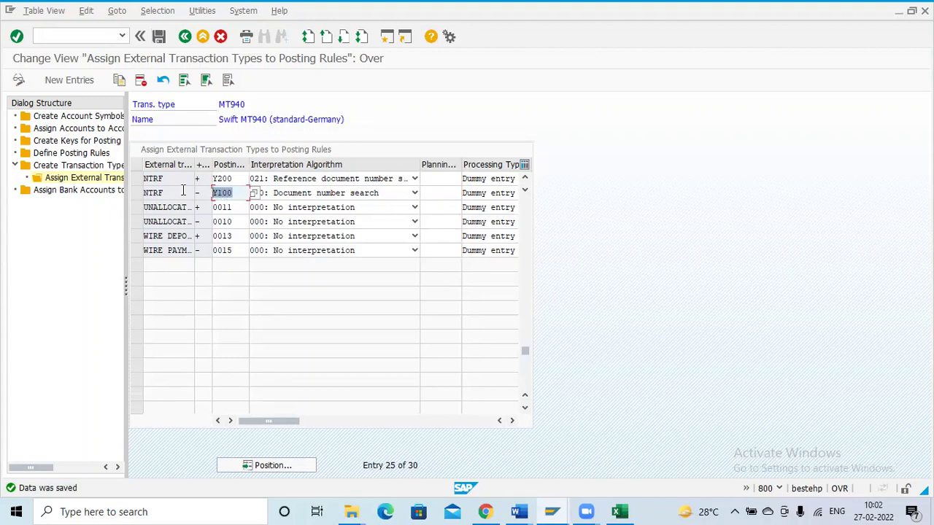
pyautogui.click(196, 193)
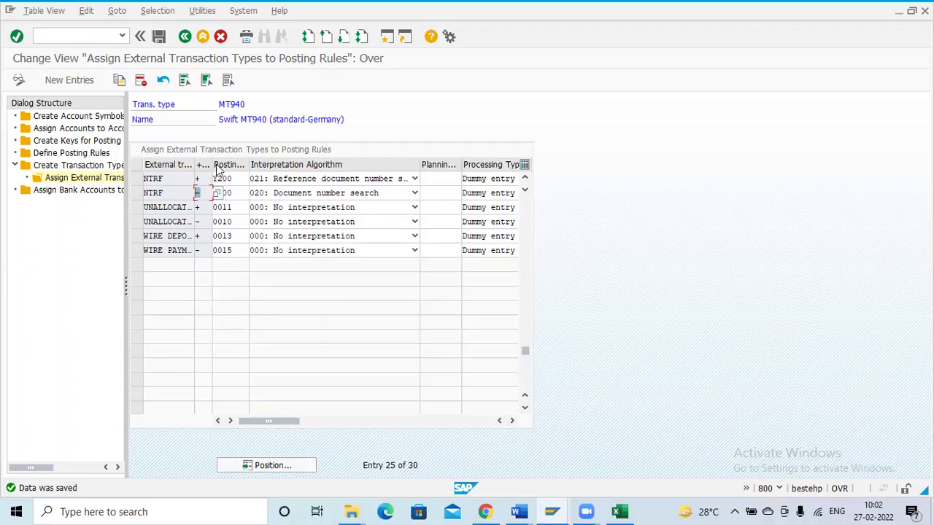
pyautogui.doubleClick(194, 192)
pyautogui.click(196, 179)
pyautogui.doubleClick(196, 179)
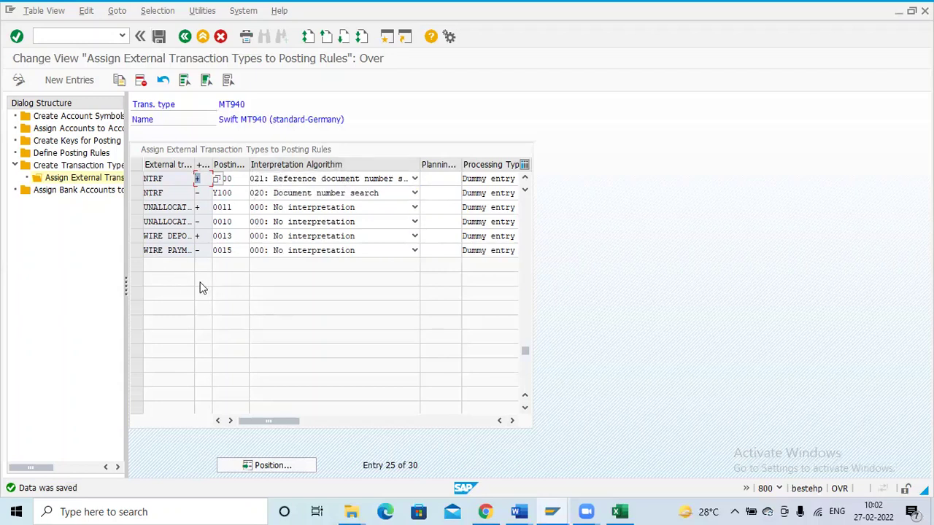
# Step: Open the assignment of bank accounts to transaction types and start a new entry
pyautogui.doubleClick(67, 191)
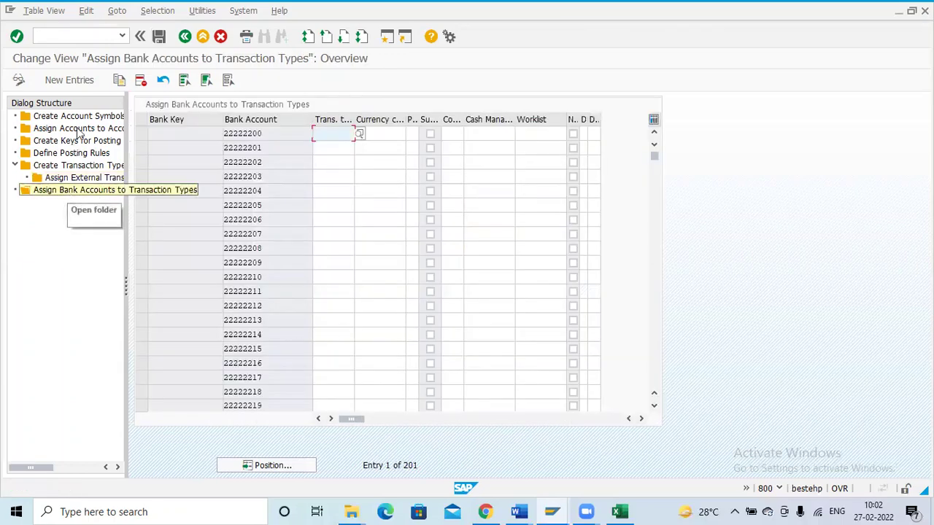
pyautogui.click(70, 80)
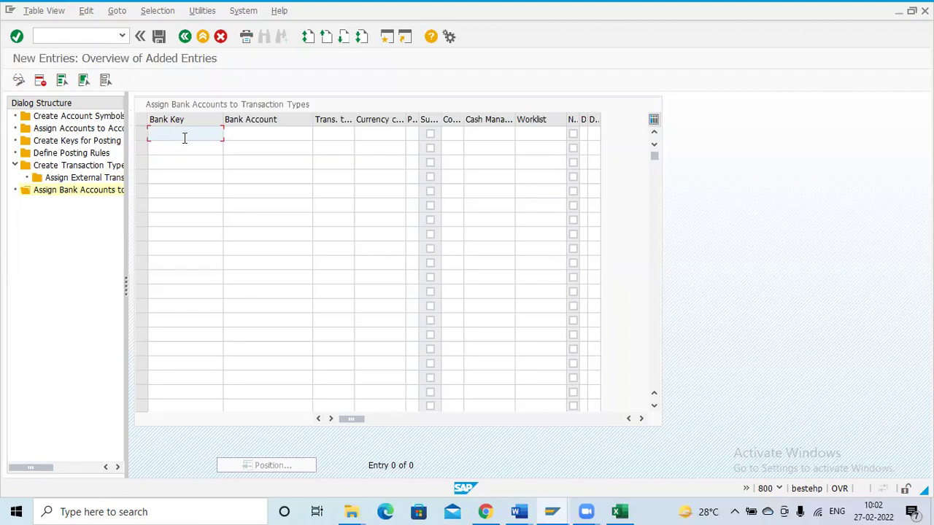
# Step: Try to open house bank maintenance for company code INDU in another session
pyautogui.click(346, 73)
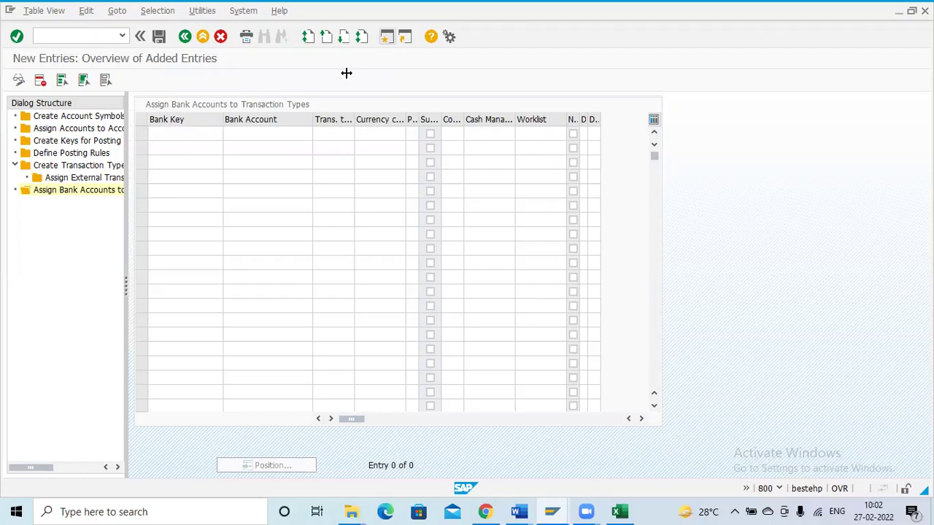
pyautogui.click(203, 37)
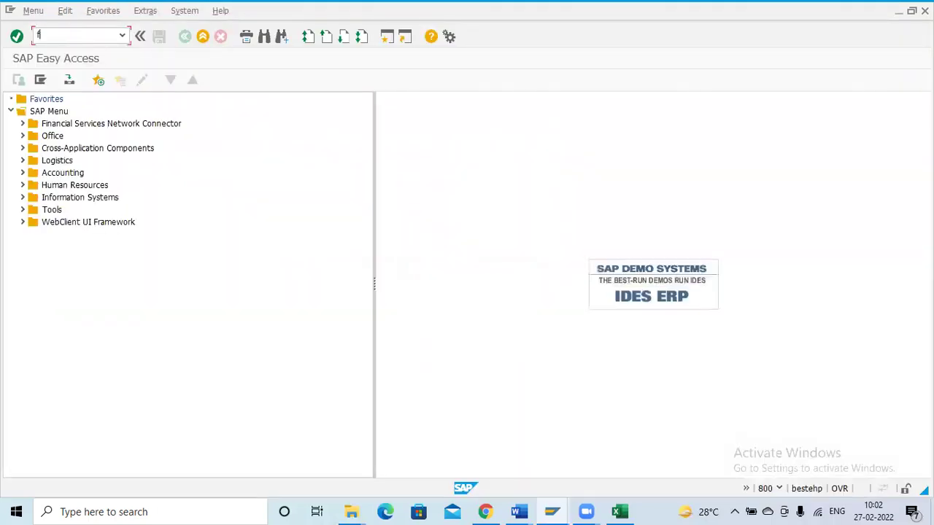
pyautogui.press('Return')
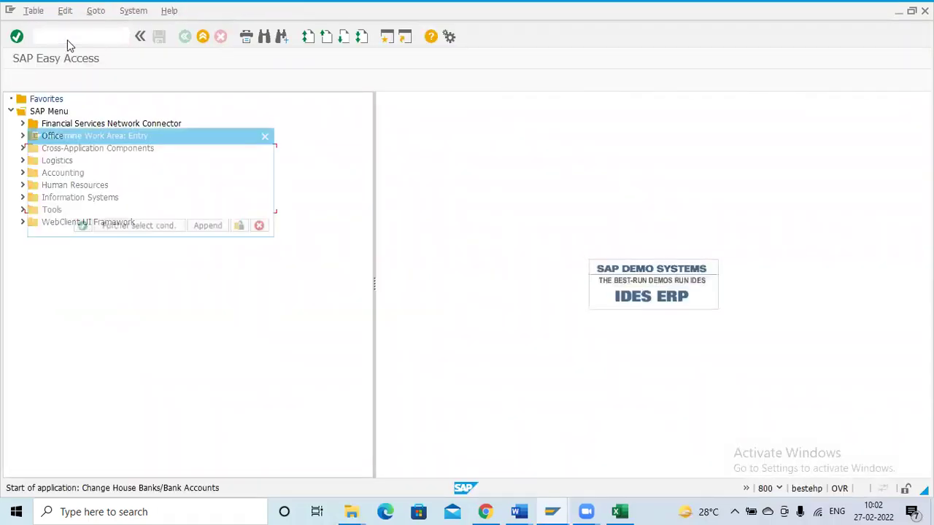
pyautogui.click(80, 226)
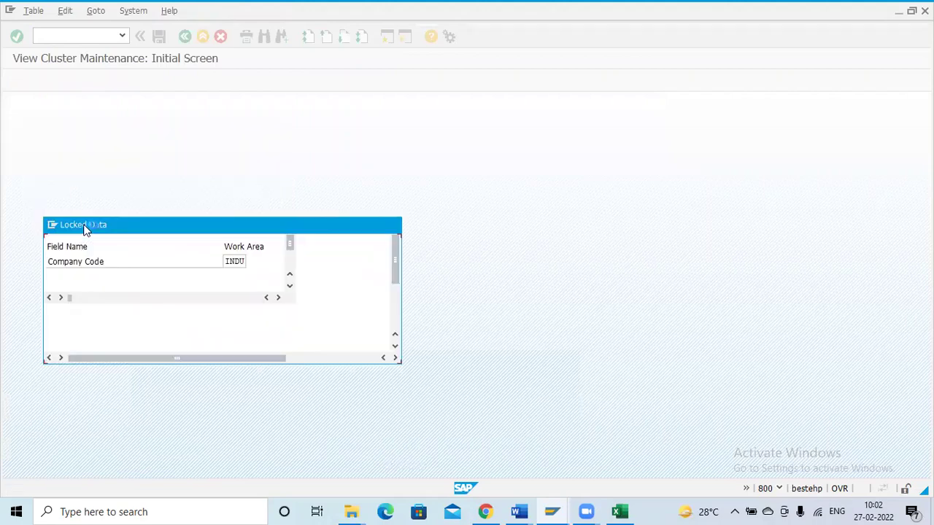
pyautogui.click(182, 353)
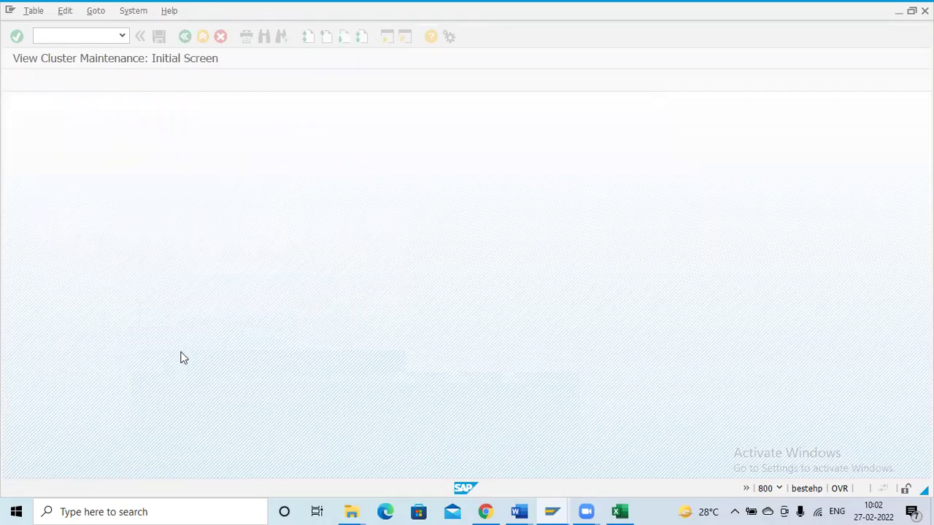
# Step: Switch to the existing House Banks session, open the bank account of house bank YESBM and copy its bank account number
pyautogui.click(552, 511)
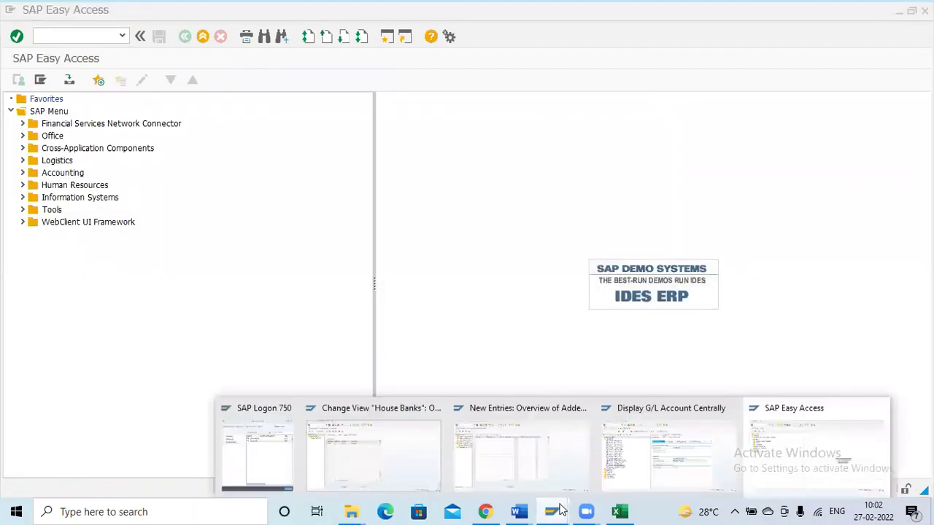
pyautogui.click(357, 460)
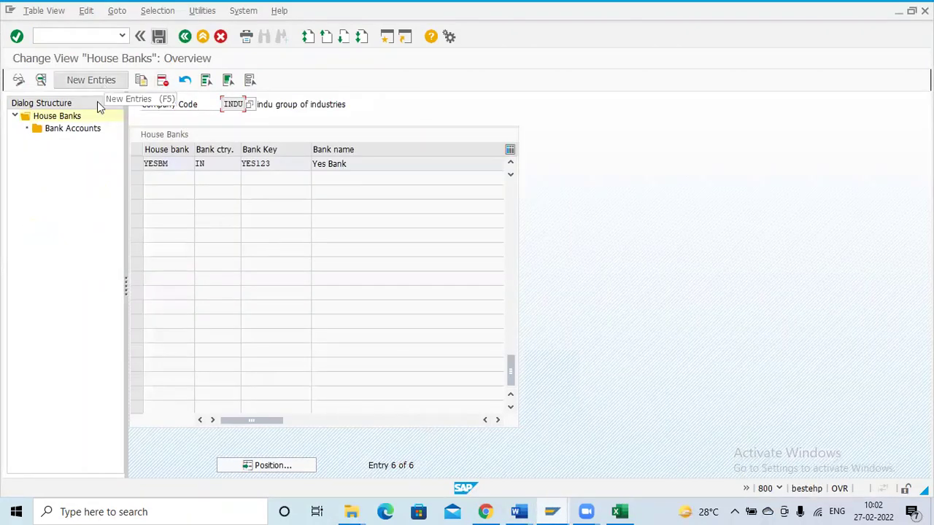
pyautogui.click(173, 167)
pyautogui.doubleClick(173, 167)
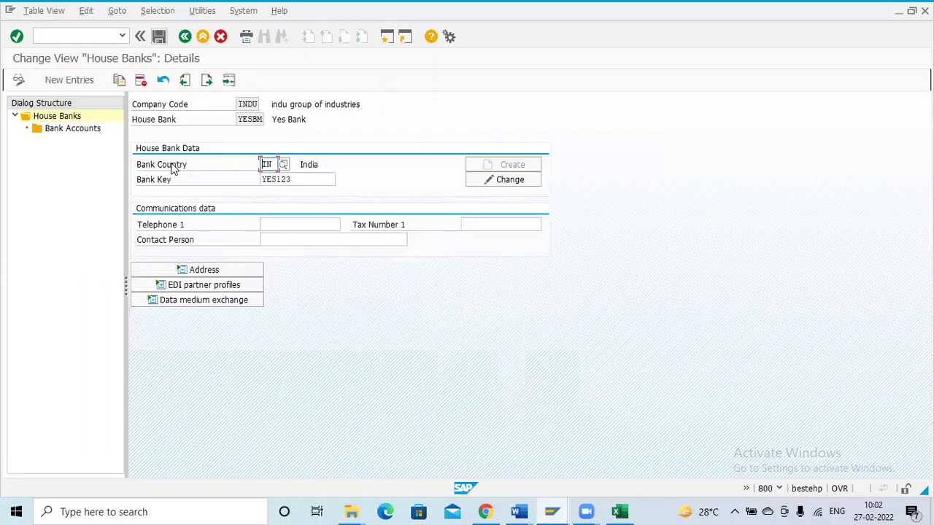
pyautogui.doubleClick(67, 128)
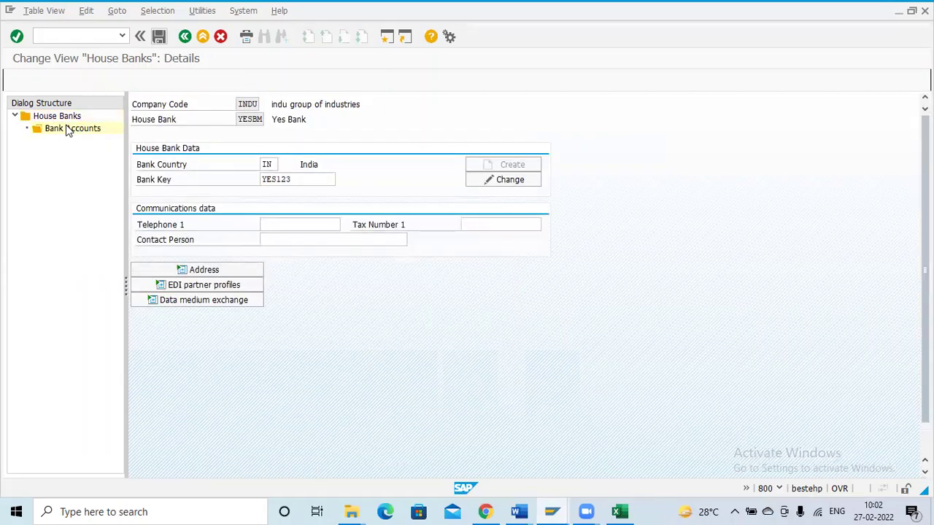
pyautogui.doubleClick(284, 194)
pyautogui.hotkey('ctrl', 'c')
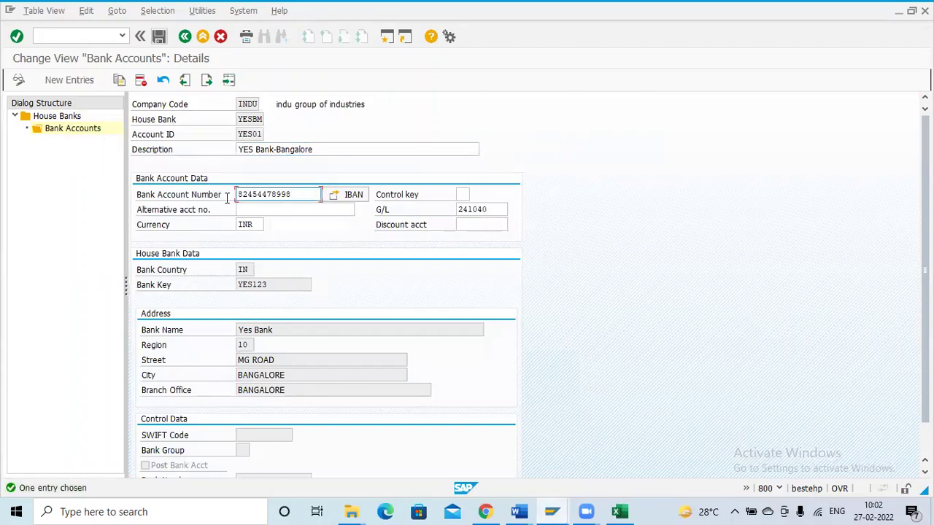
# Step: Return to the new transaction type assignment and paste the copied number as the bank account
pyautogui.hotkey('alt', 'Tab')
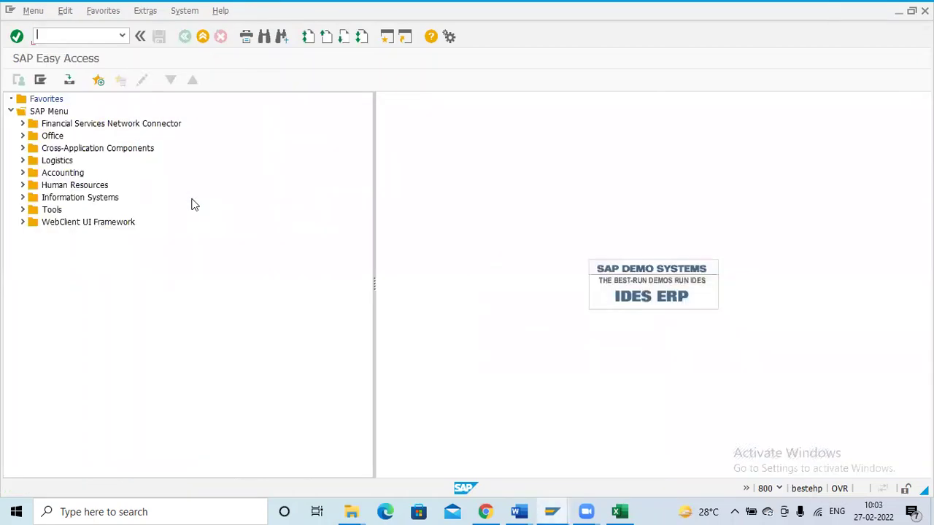
pyautogui.hotkey('alt', 'Tab')
pyautogui.hotkey('alt', 'Tab')
pyautogui.click(257, 131)
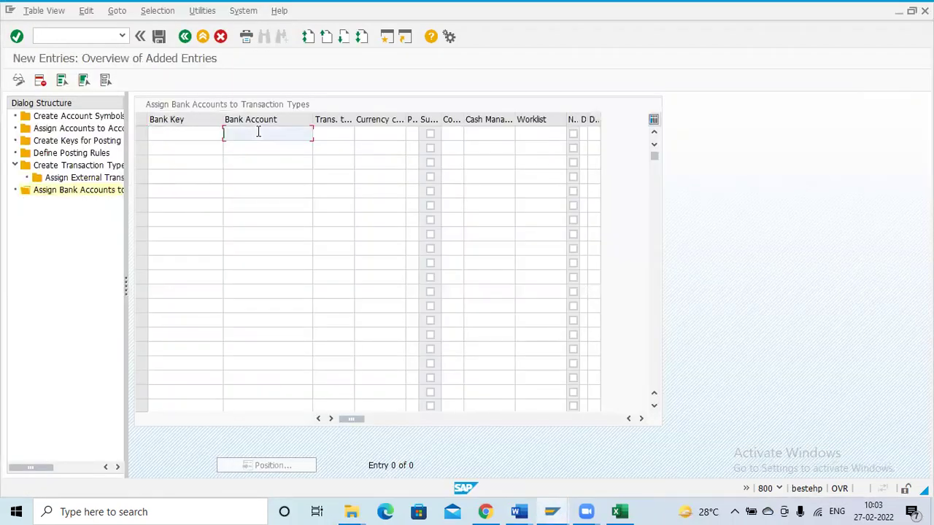
pyautogui.hotkey('ctrl', 'v')
# Step: Go back to the YESBM bank accounts overview in the House Banks session and copy account ID YES01
pyautogui.click(188, 131)
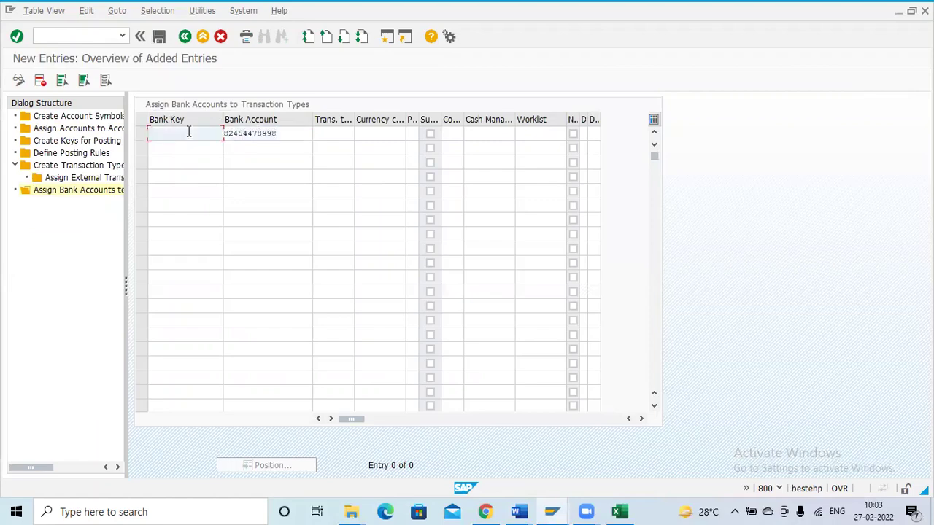
pyautogui.hotkey('alt', 'Tab')
pyautogui.hotkey('alt', 'Tab')
pyautogui.hotkey('alt', 'Tab')
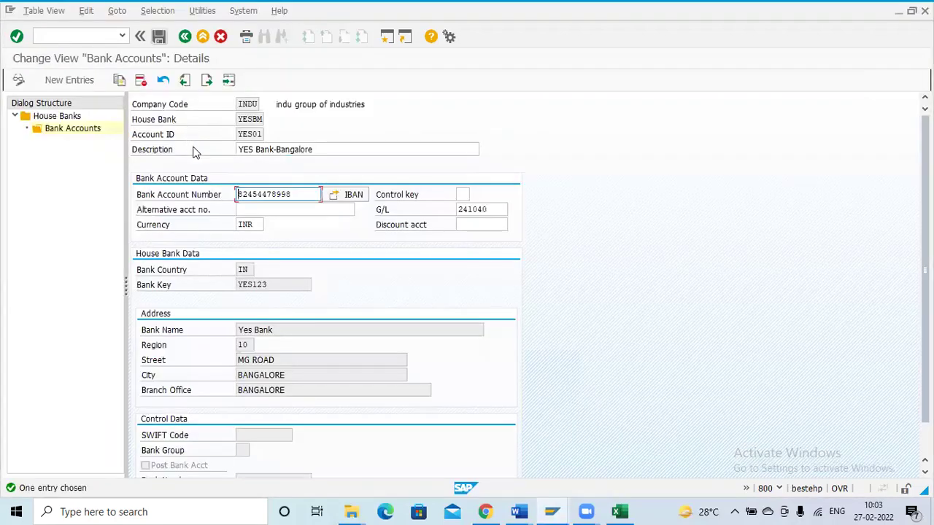
pyautogui.click(185, 36)
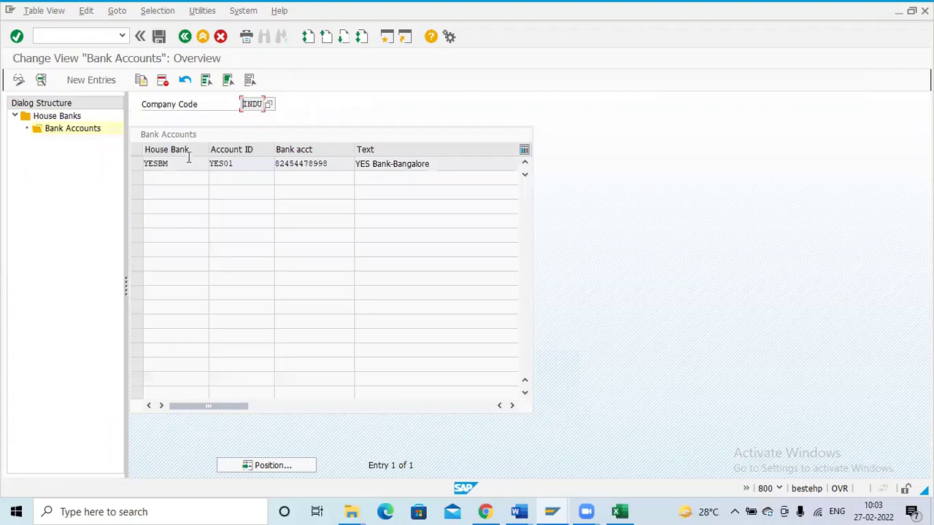
pyautogui.moveTo(242, 166); pyautogui.dragTo(210, 170)
pyautogui.hotkey('ctrl', 'c')
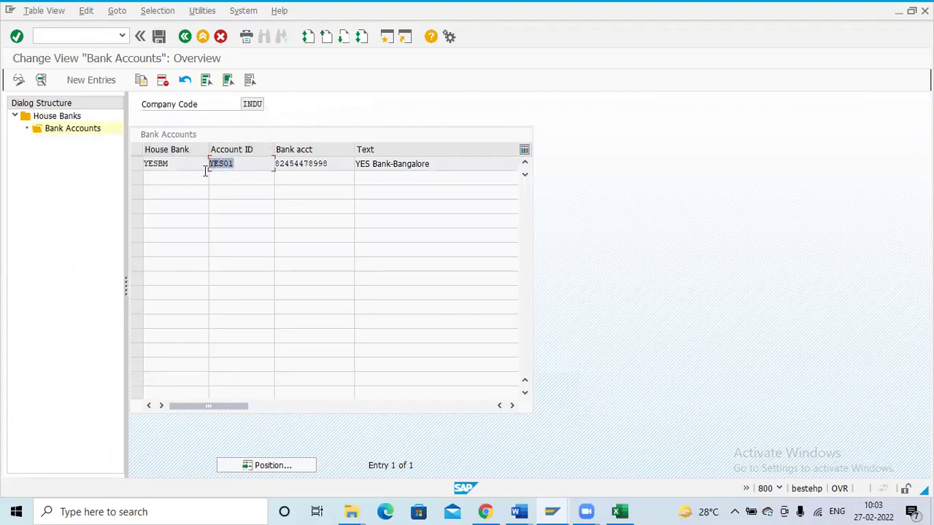
# Step: Return to the new bank account assignment and paste YES01 as its bank key
pyautogui.click(198, 175)
pyautogui.press('F3')
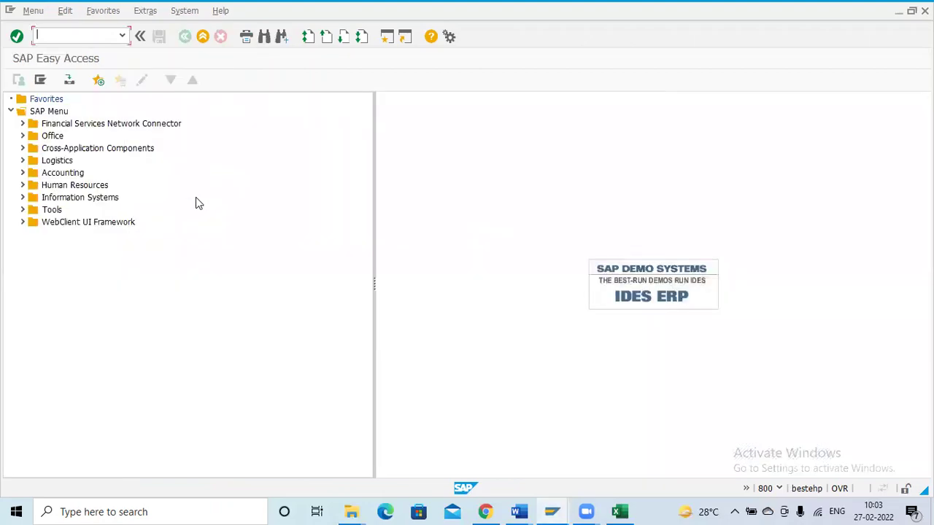
pyautogui.hotkey('alt', 'Tab')
pyautogui.press('Tab')
pyautogui.hotkey('ctrl', 'v')
# Step: Return to the new bank account assignment for YES01, set its transaction type to MT940 and save the entry
pyautogui.press('Tab')
pyautogui.press('Tab')
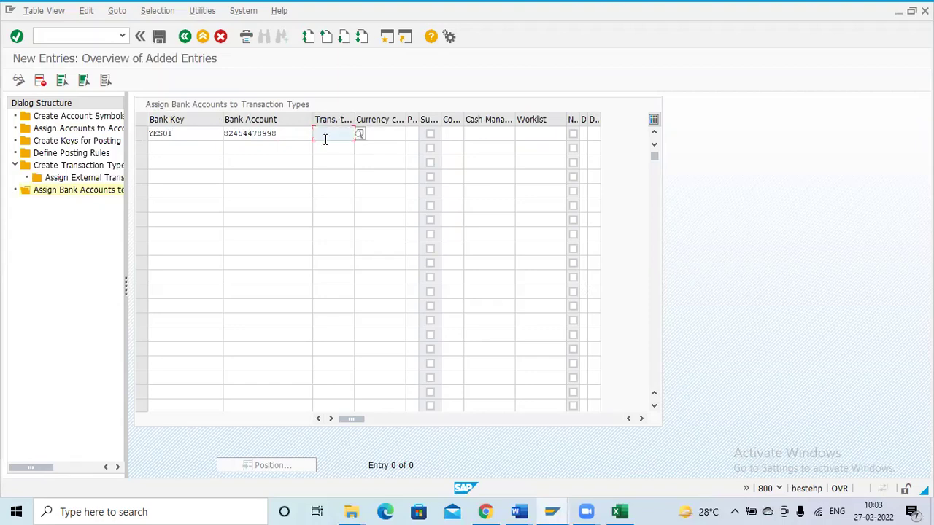
pyautogui.write('MT')
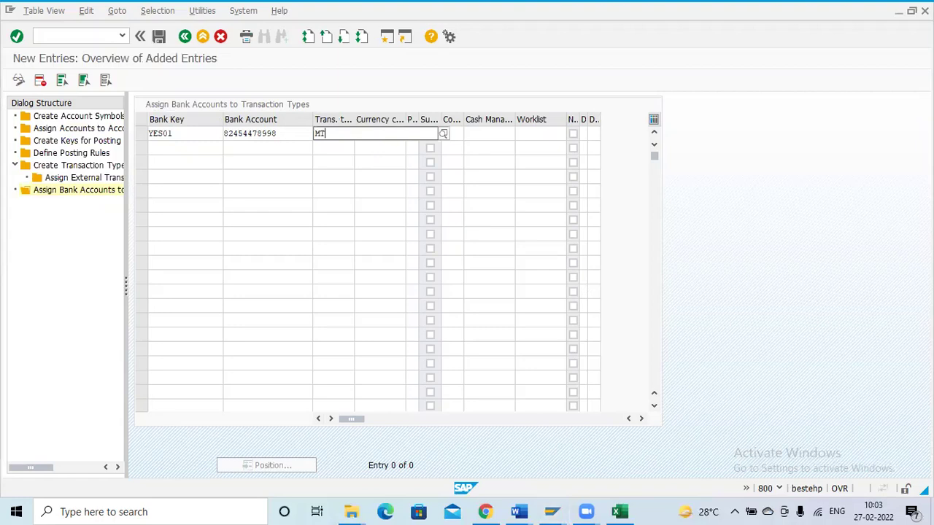
pyautogui.write('940')
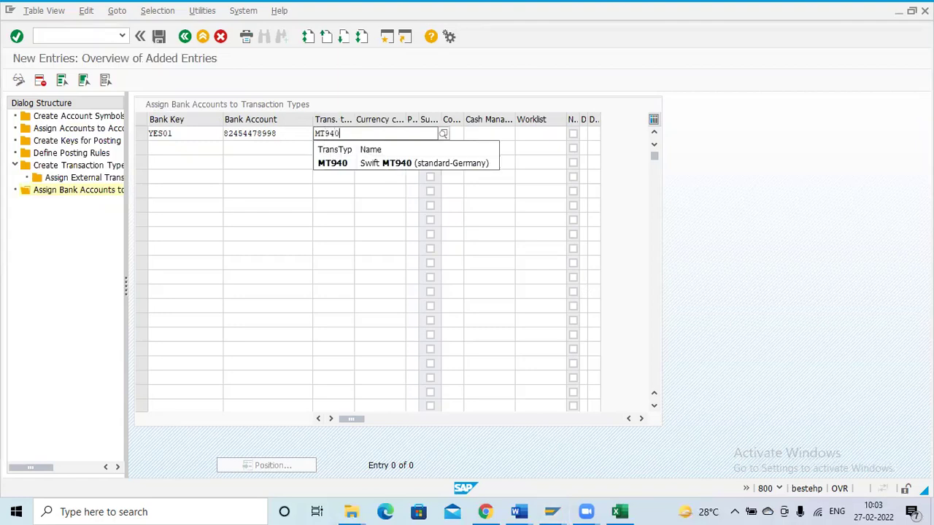
pyautogui.press('Tab')
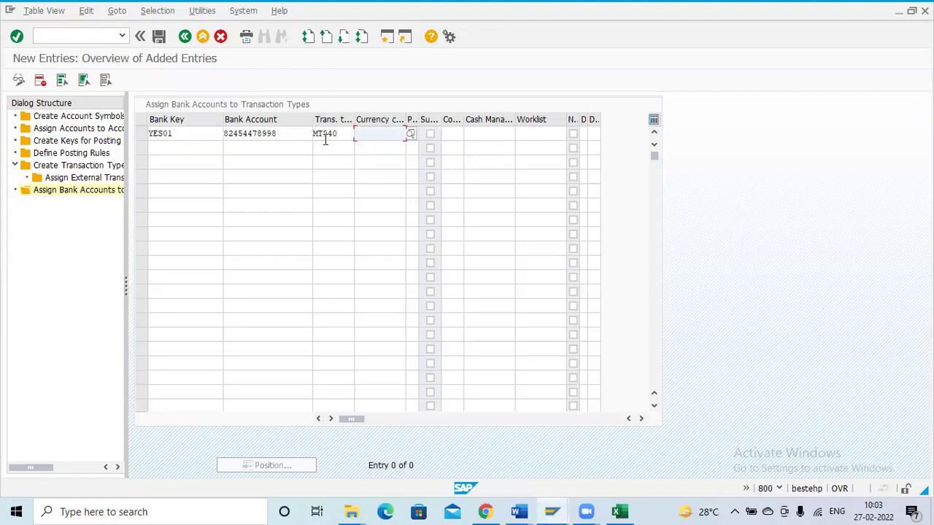
pyautogui.click(160, 36)
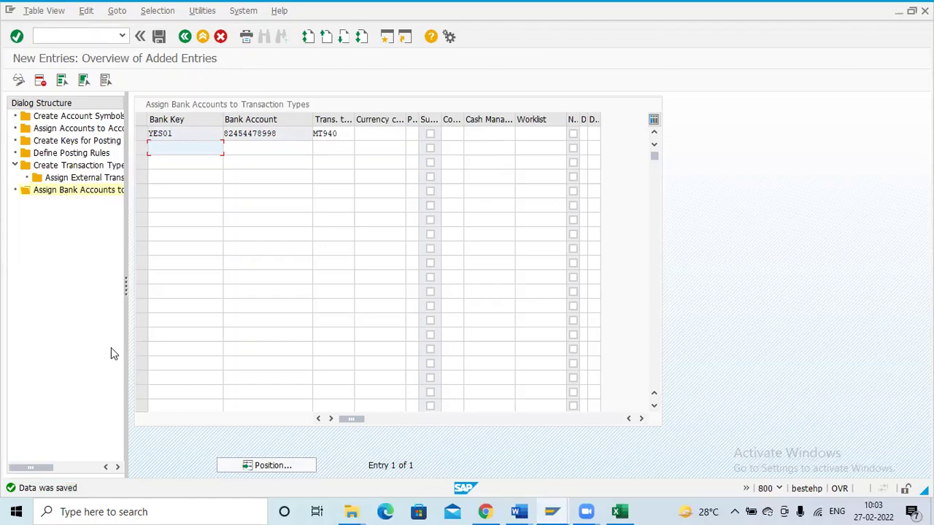
pyautogui.hotkey('alt', 'Tab')
pyautogui.hotkey('alt', 'Tab')
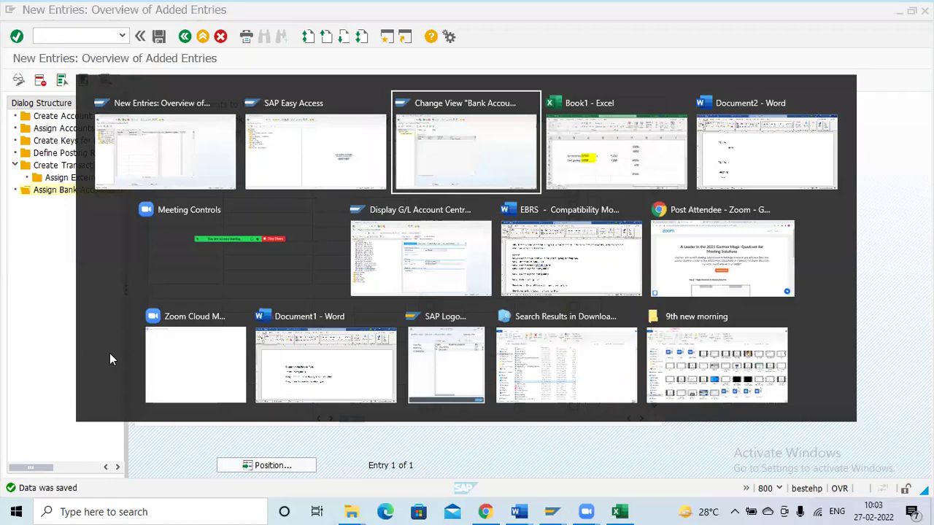
pyautogui.click(125, 153)
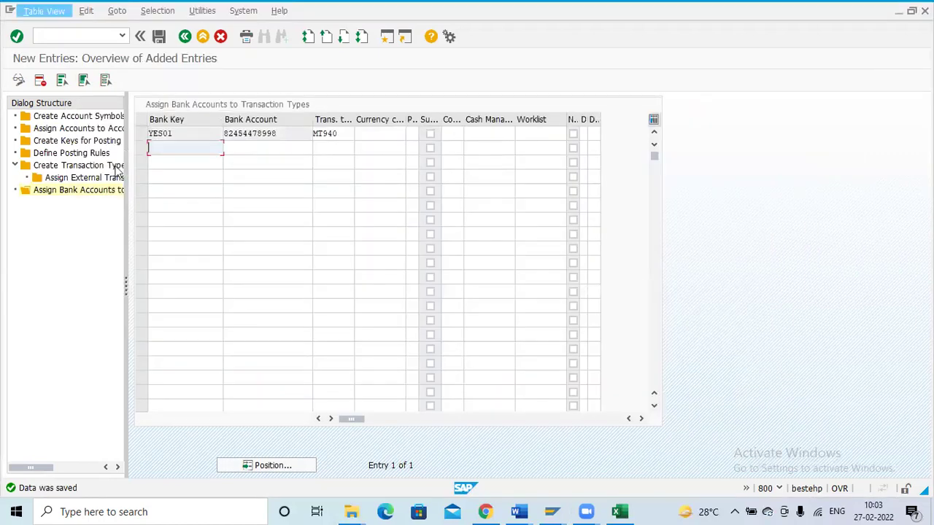
pyautogui.click(86, 238)
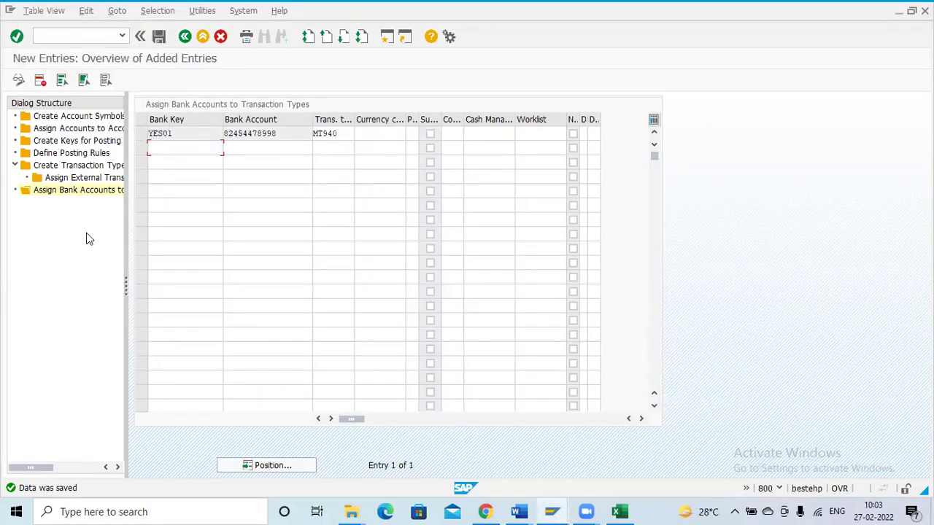
pyautogui.click(122, 37)
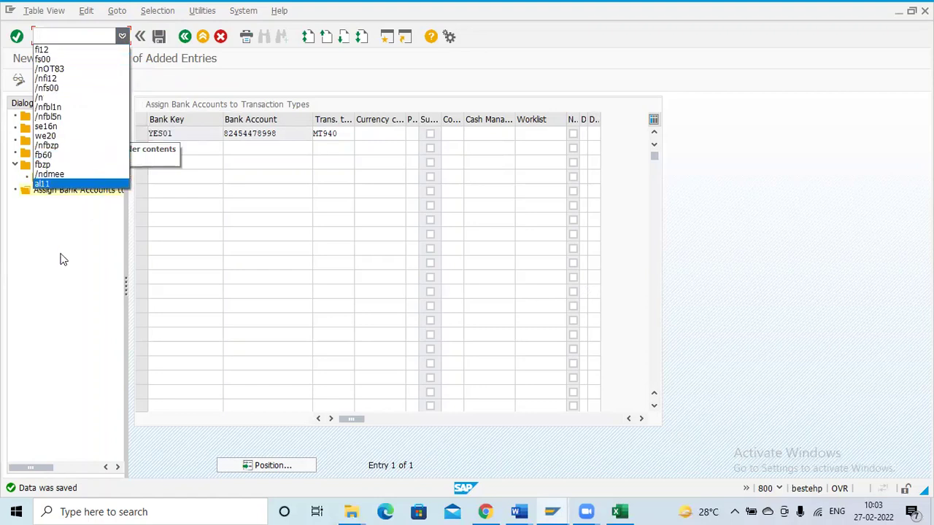
pyautogui.click(63, 259)
pyautogui.click(121, 36)
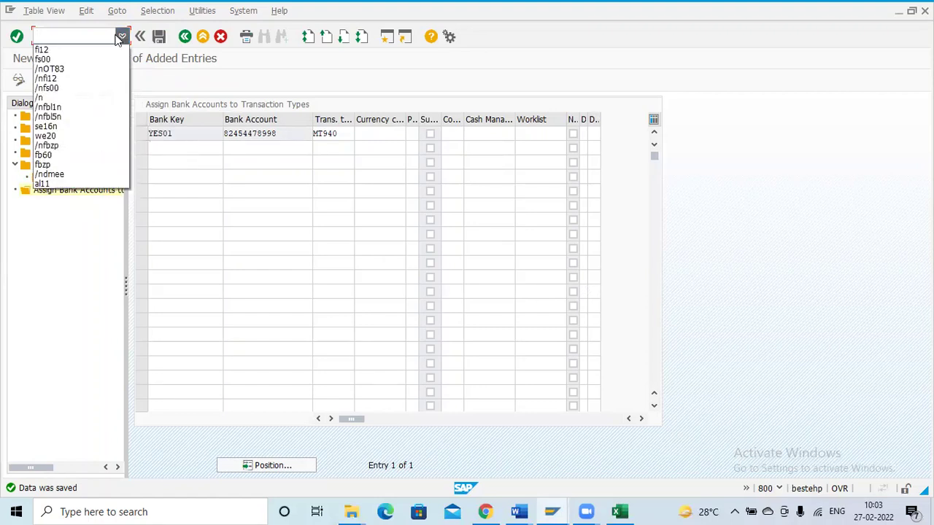
pyautogui.click(75, 225)
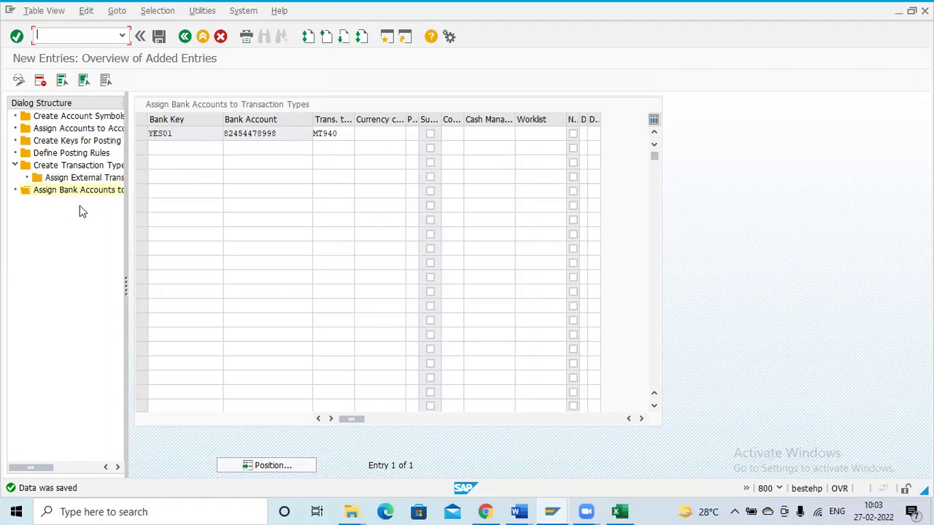
# Step: Switch to the EBRS document in Word and review the electronic bank statement process from Step 1 to Step 8
pyautogui.hotkey('alt', 'Tab')
pyautogui.hotkey('alt', 'Tab')
pyautogui.hotkey('alt', 'Tab')
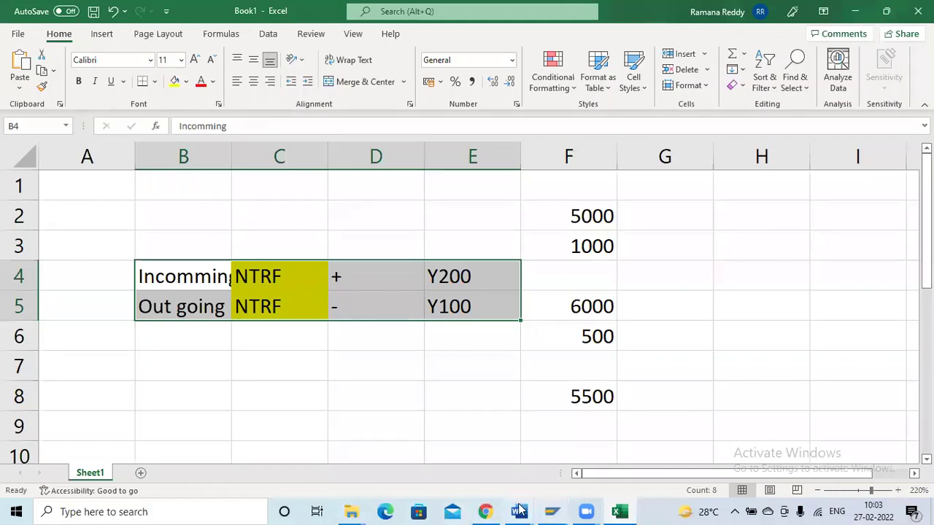
pyautogui.moveTo(513, 510)
pyautogui.click(381, 459)
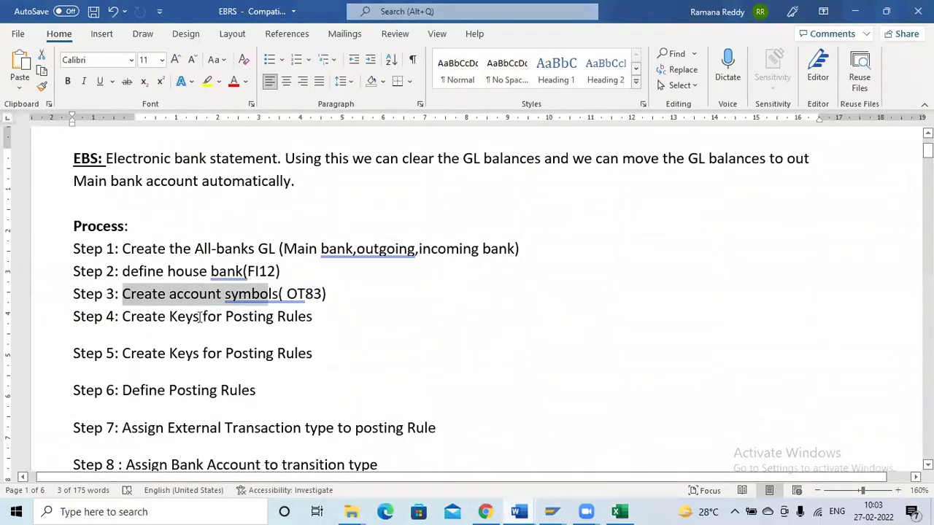
pyautogui.click(130, 248)
pyautogui.moveTo(129, 248); pyautogui.dragTo(234, 256)
pyautogui.click(199, 270)
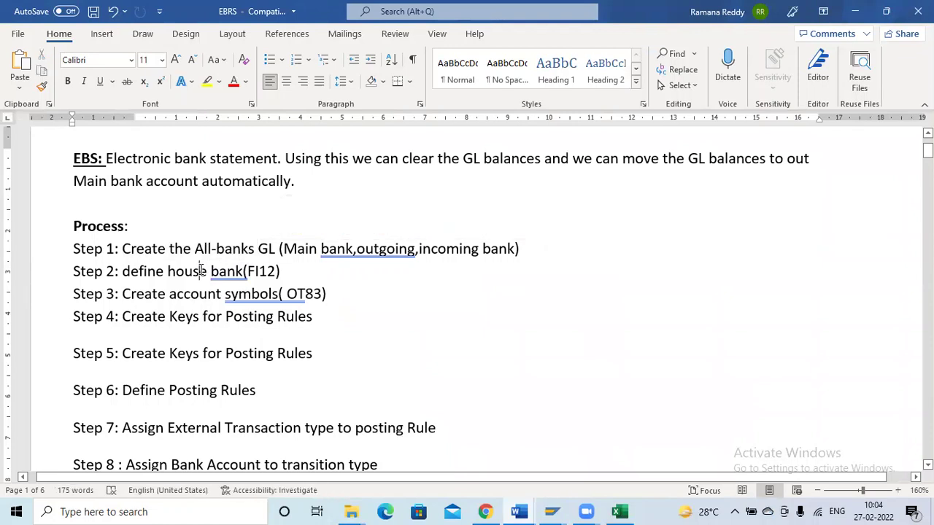
pyautogui.click(186, 313)
pyautogui.scroll(-2, 145, 299)
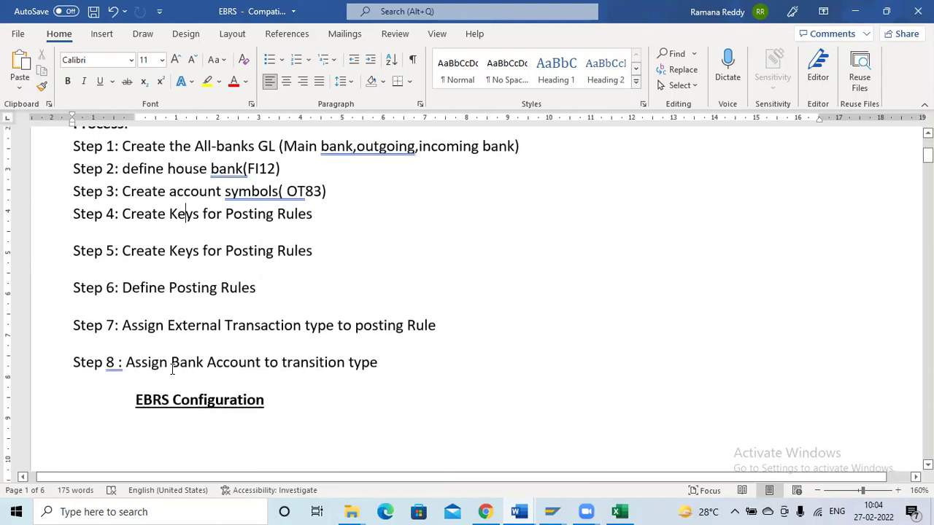